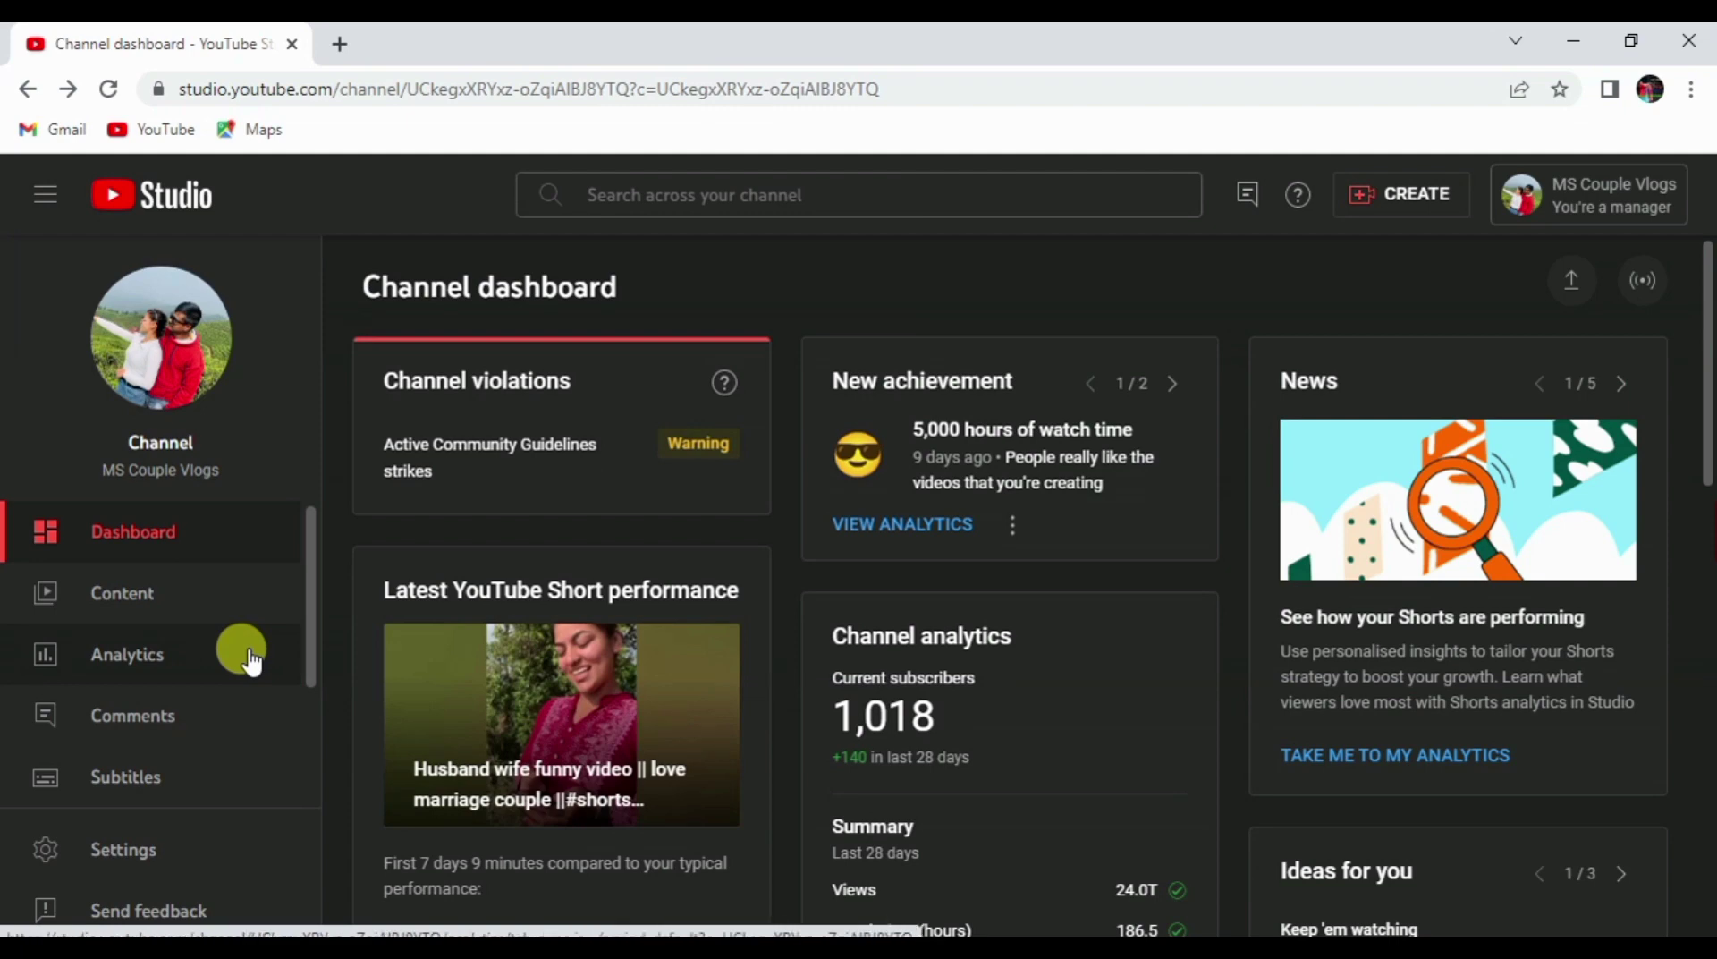
- Open the channel's Monetisation page and check the status of the Google AdSense step
{"action": "scroll", "coordinate": [234, 631], "scroll_direction": "down", "scroll_amount": 3}
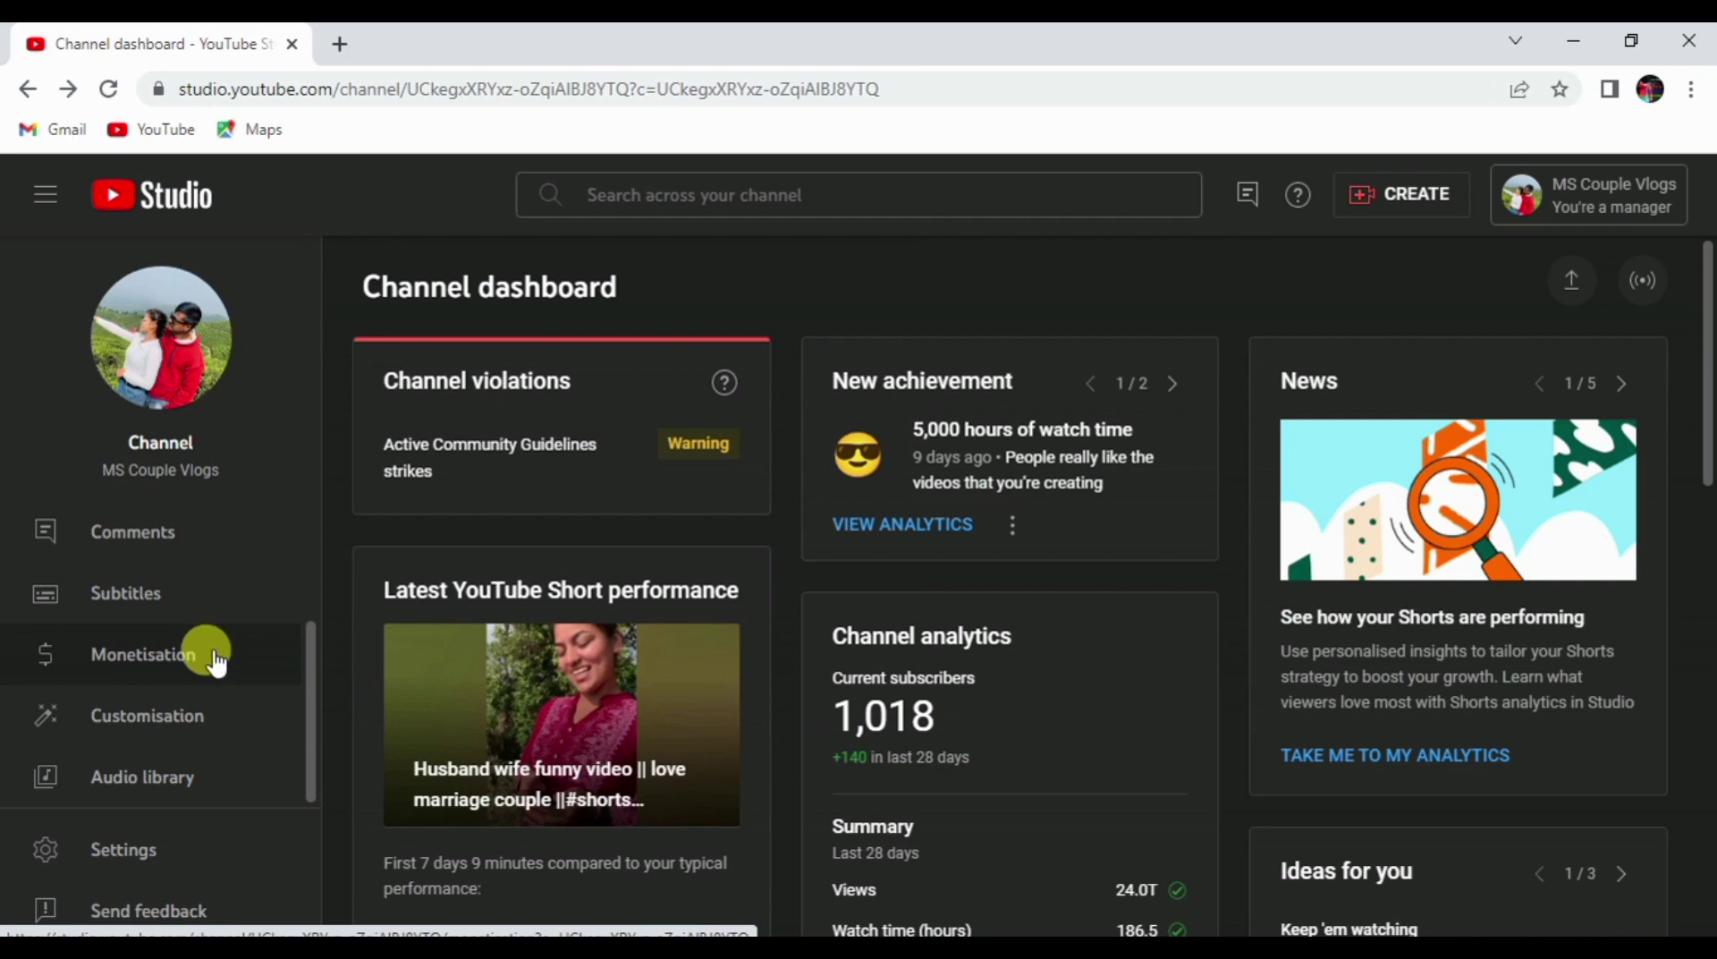
{"action": "left_click", "coordinate": [215, 660]}
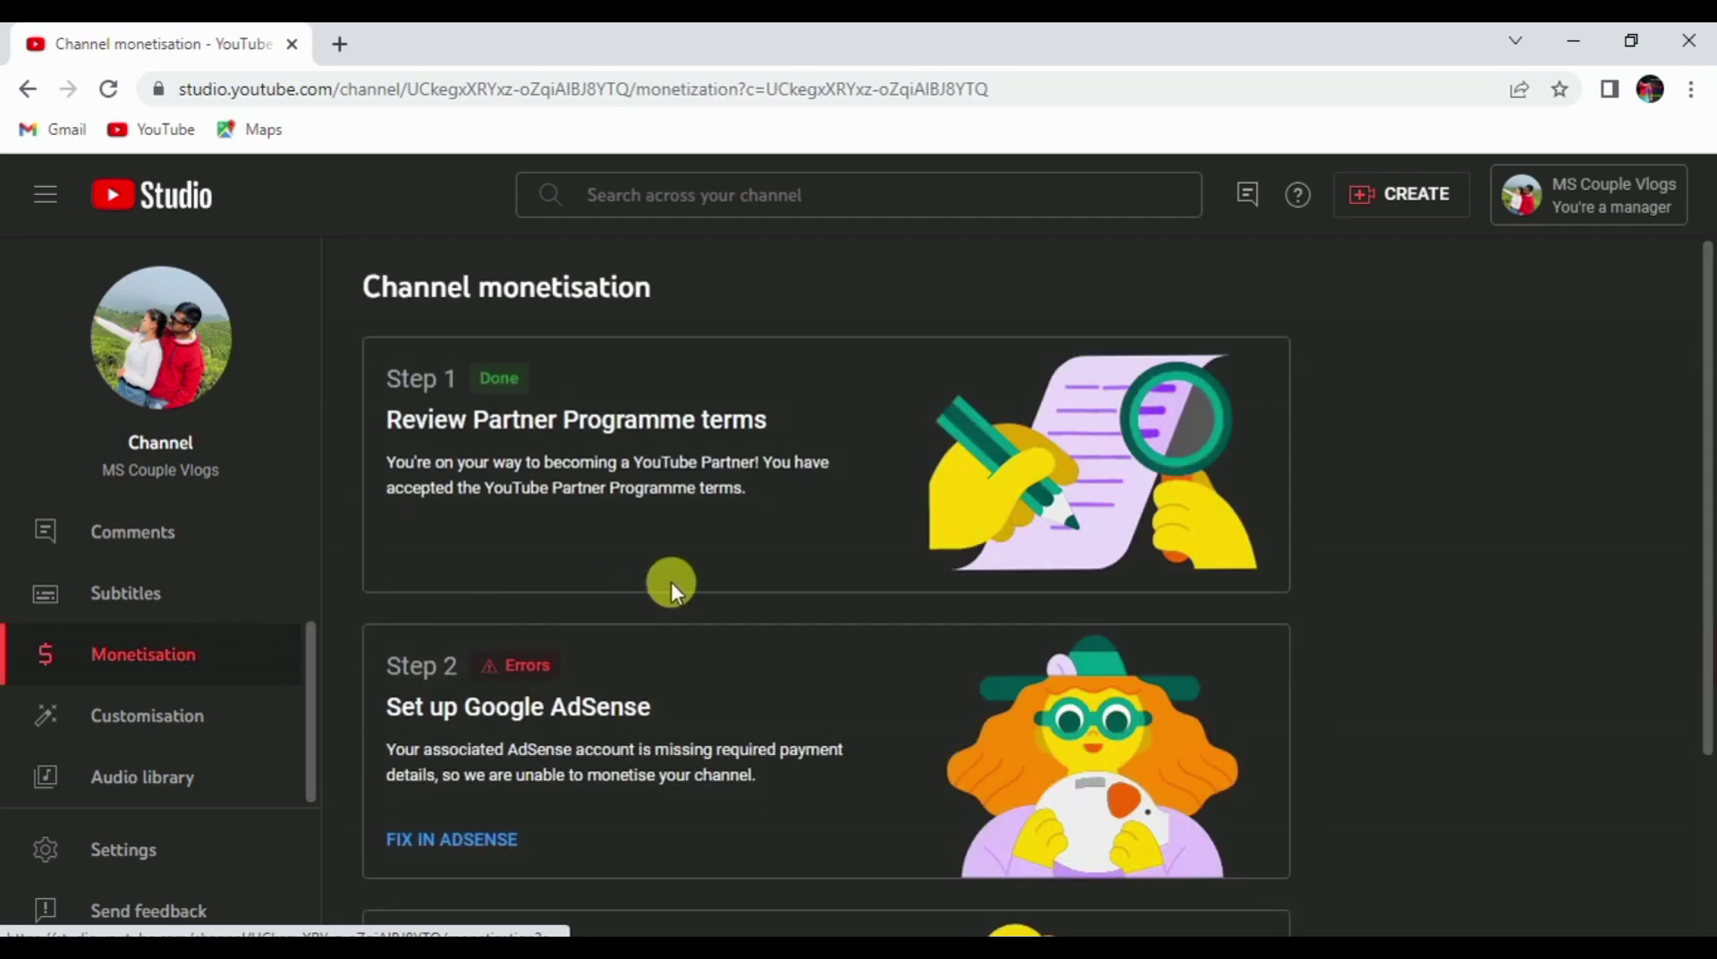
{"action": "scroll", "coordinate": [712, 579], "scroll_direction": "down", "scroll_amount": 1}
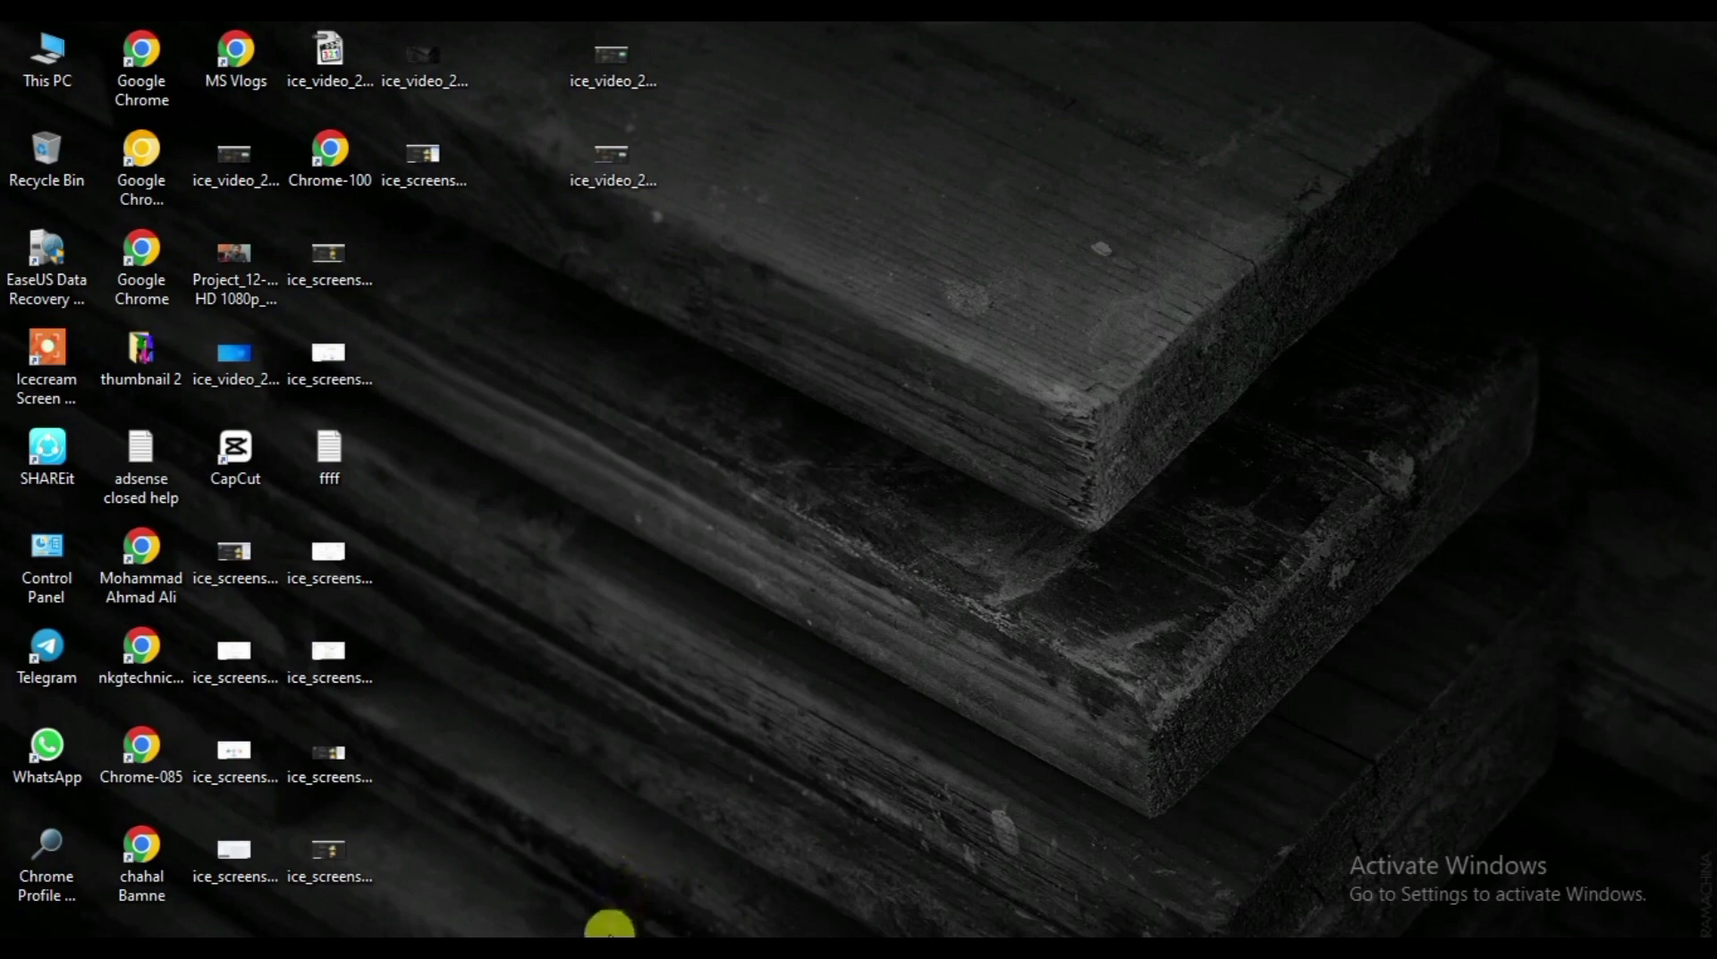
- Switch to the other Chrome window, open the channel's Monetisation page and review the Google AdSense sign-up step
{"action": "left_click", "coordinate": [594, 935]}
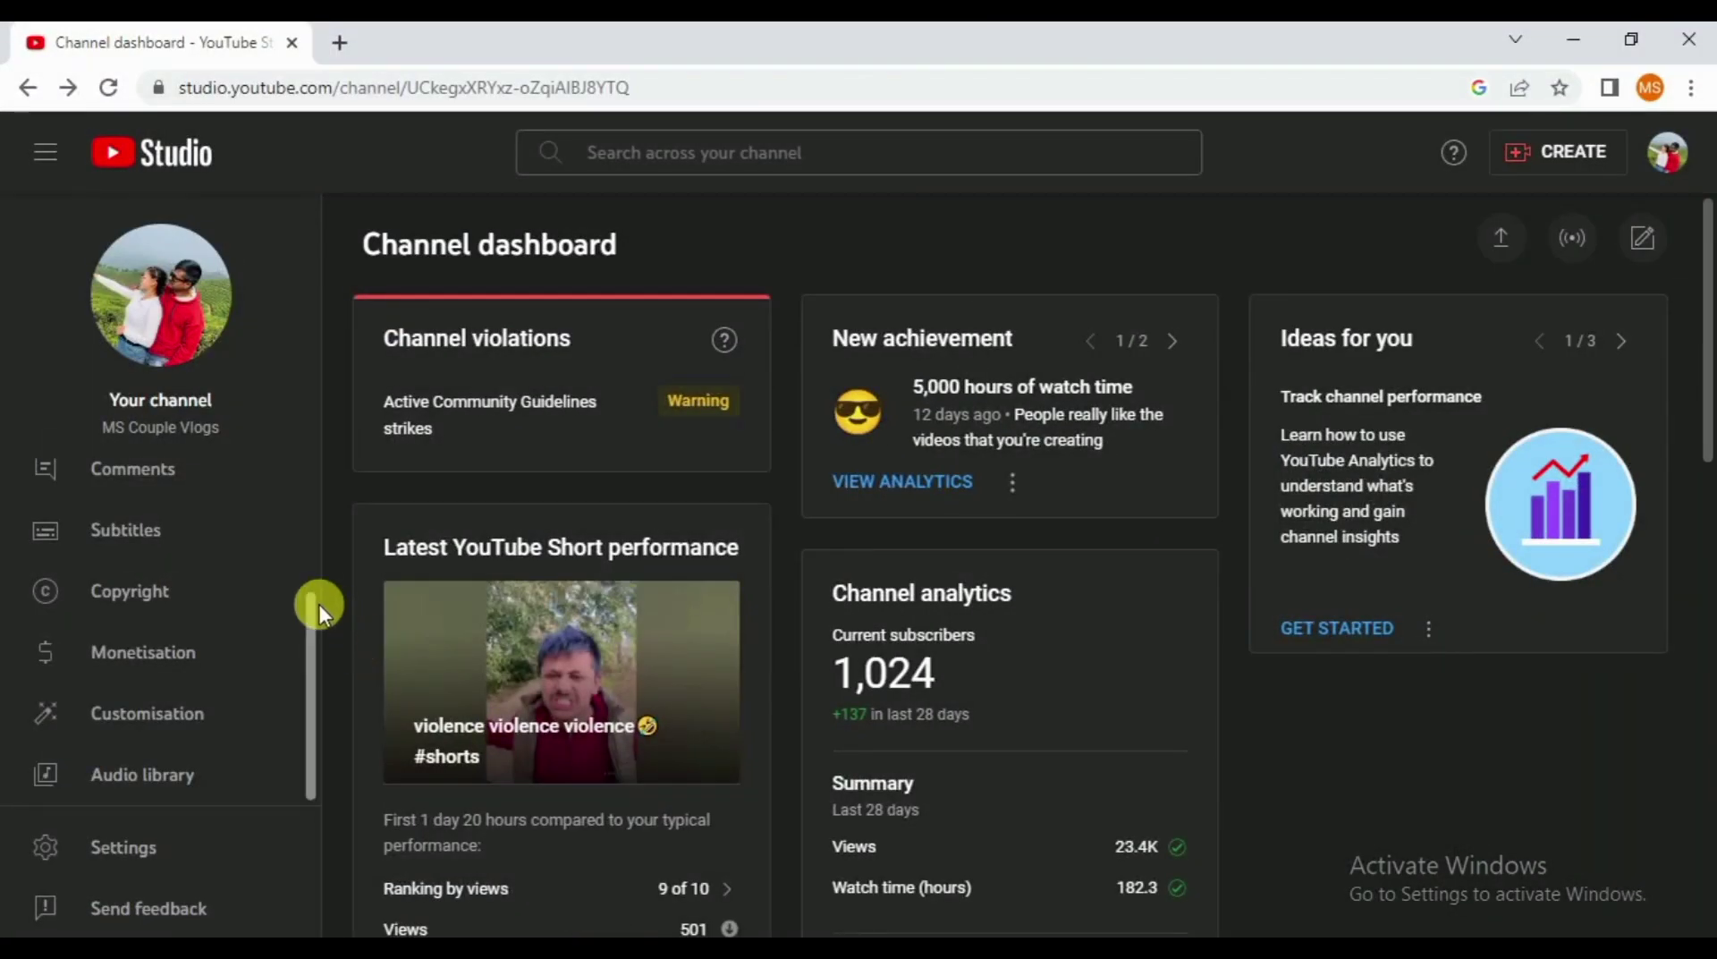
{"action": "left_click", "coordinate": [188, 669]}
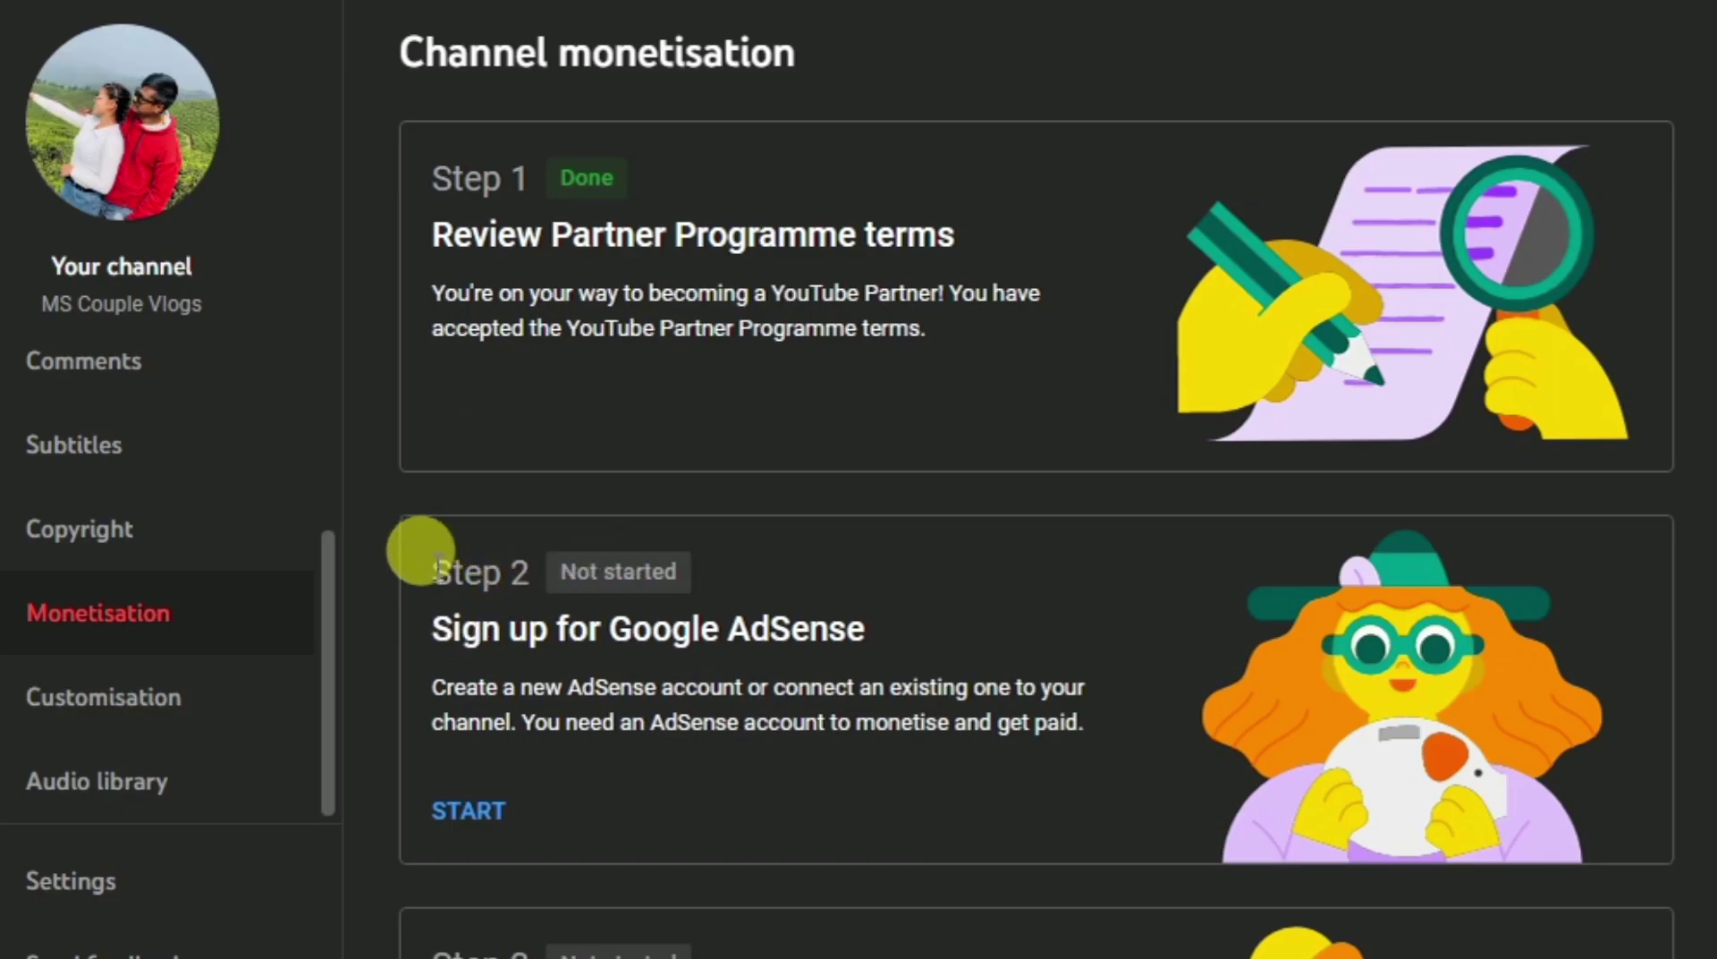
{"action": "left_click_drag", "start_coordinate": [428, 562], "coordinate": [555, 559]}
{"action": "left_click", "coordinate": [687, 604]}
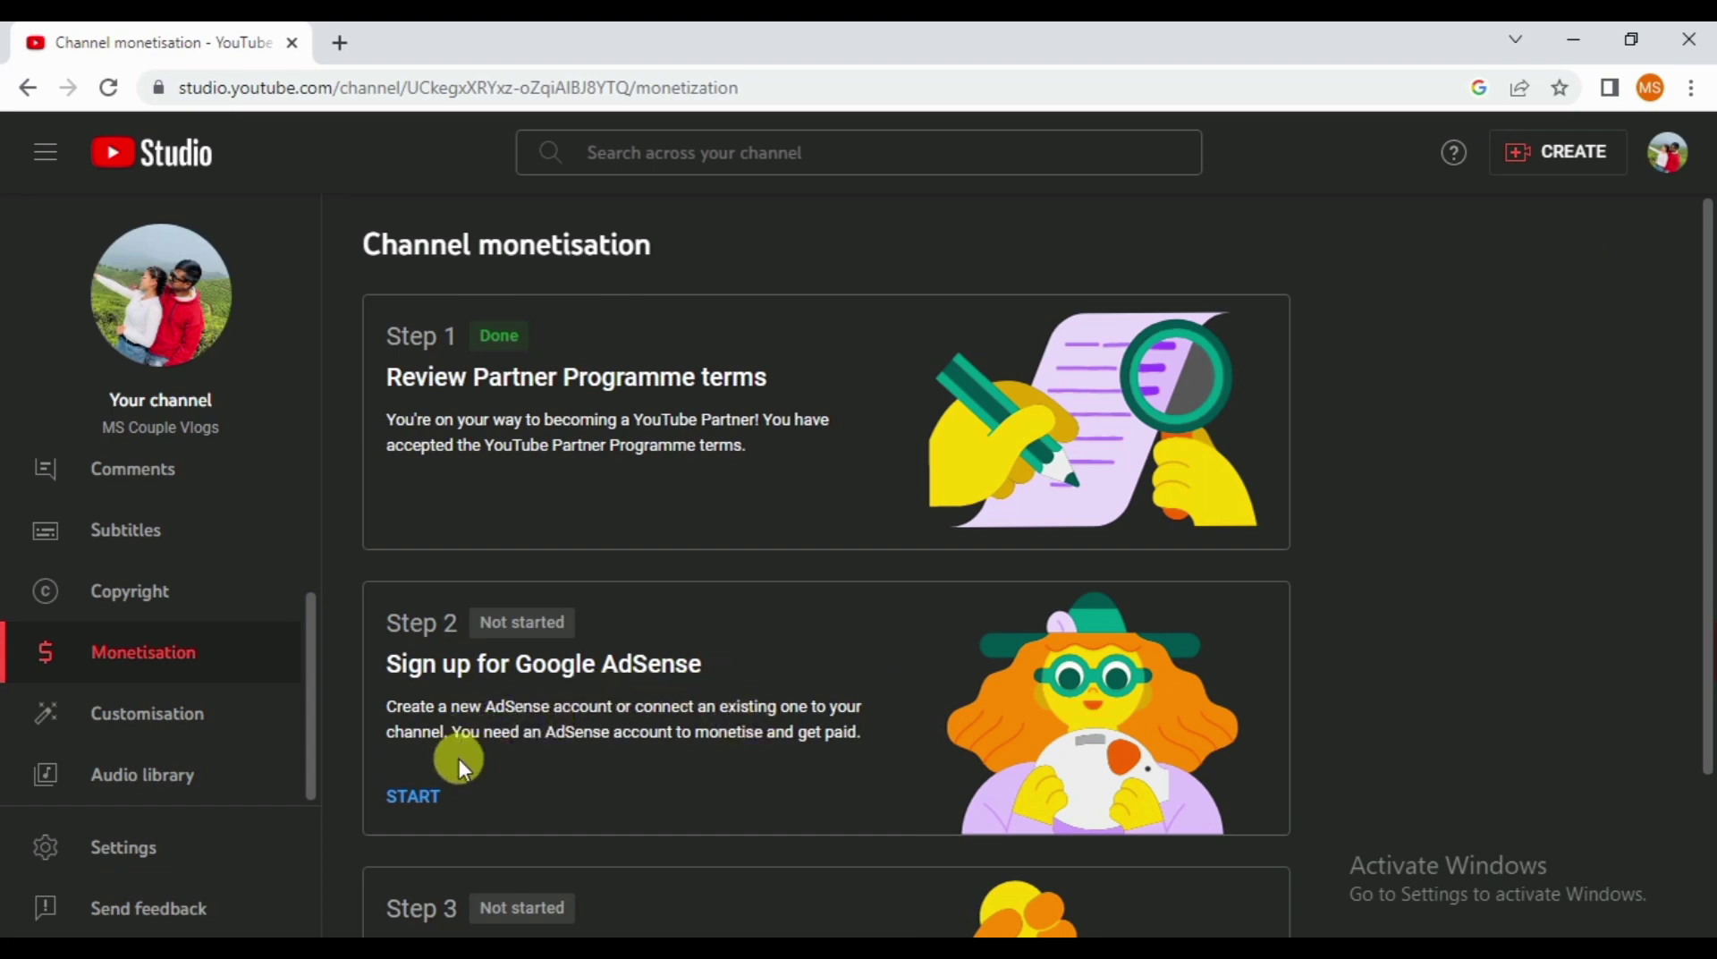
{"action": "left_click", "coordinate": [416, 796]}
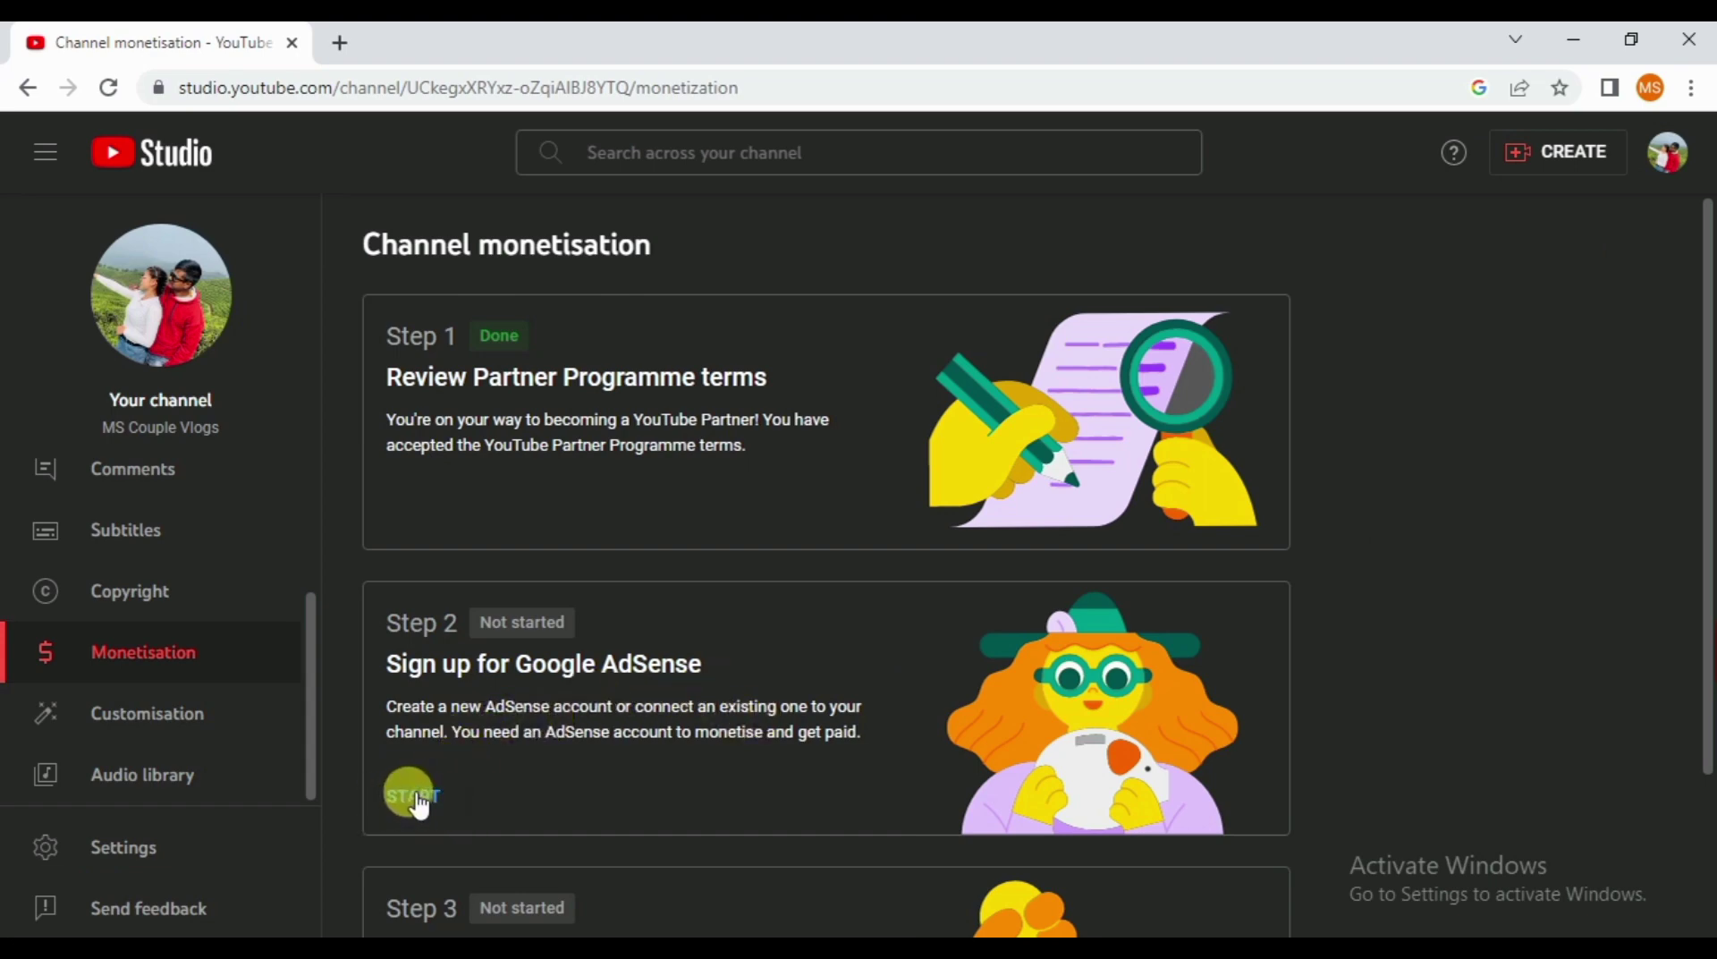
- Search Google for adsense in a new browser tab and open the Google AdSense website
{"action": "left_click", "coordinate": [341, 47]}
{"action": "left_click", "coordinate": [203, 46]}
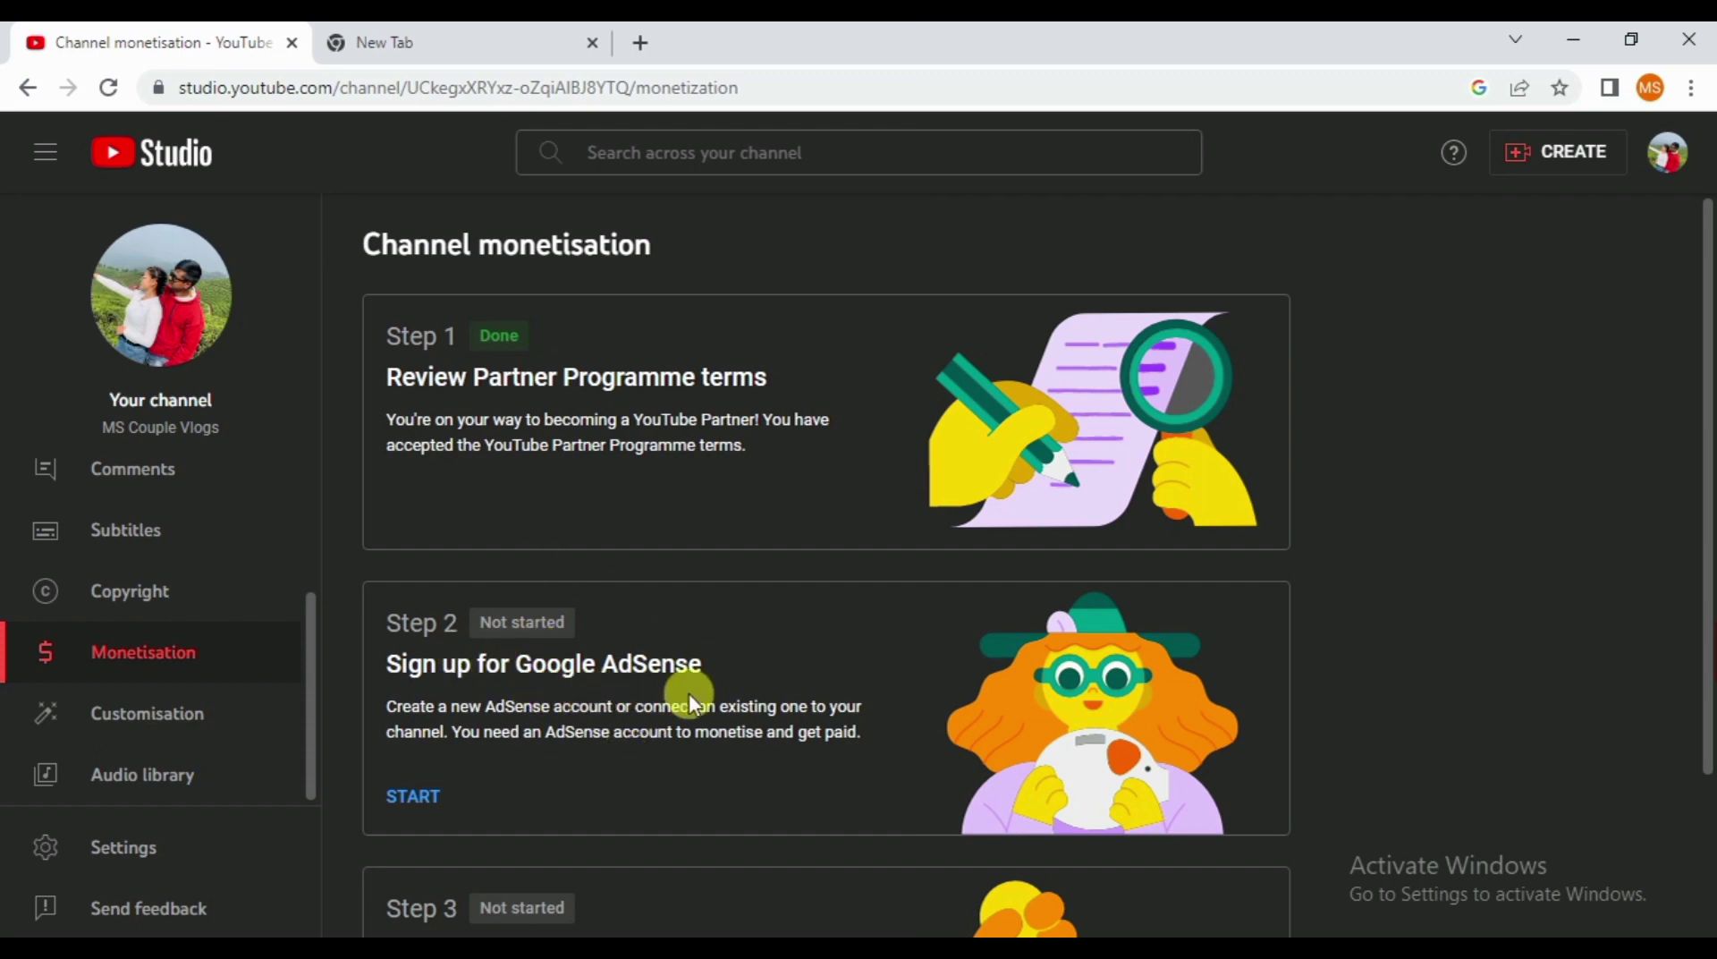
{"action": "scroll", "coordinate": [629, 734], "scroll_direction": "down", "scroll_amount": 3}
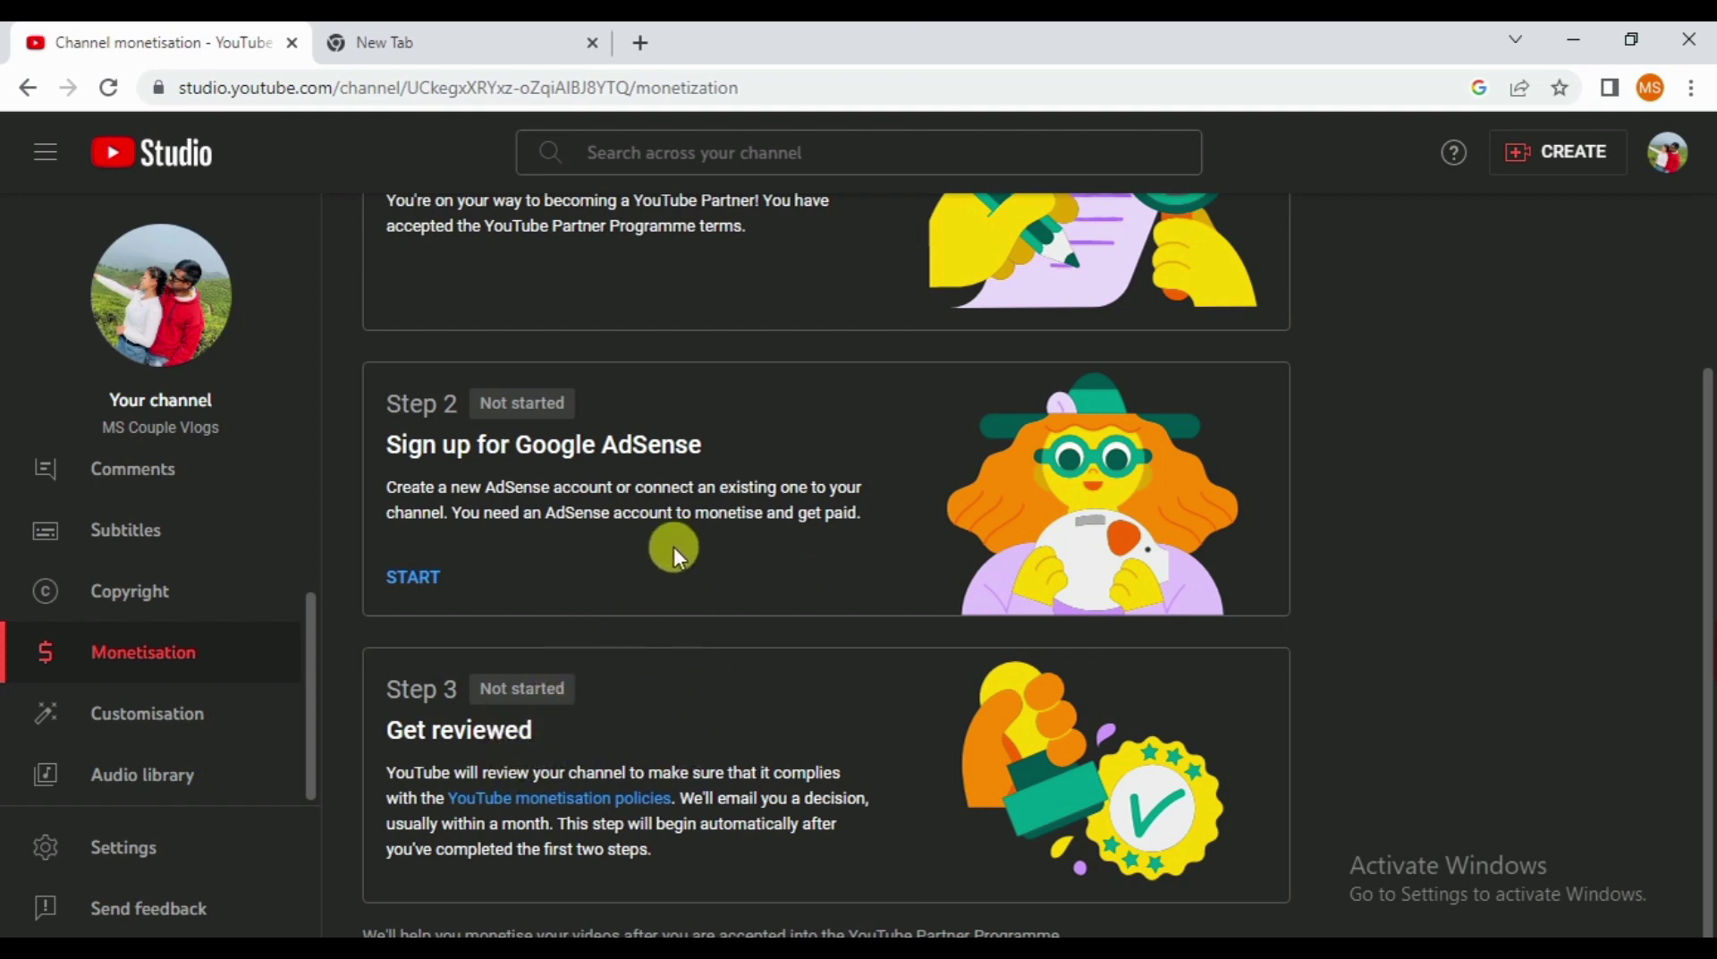
{"action": "scroll", "coordinate": [675, 552], "scroll_direction": "up", "scroll_amount": 2}
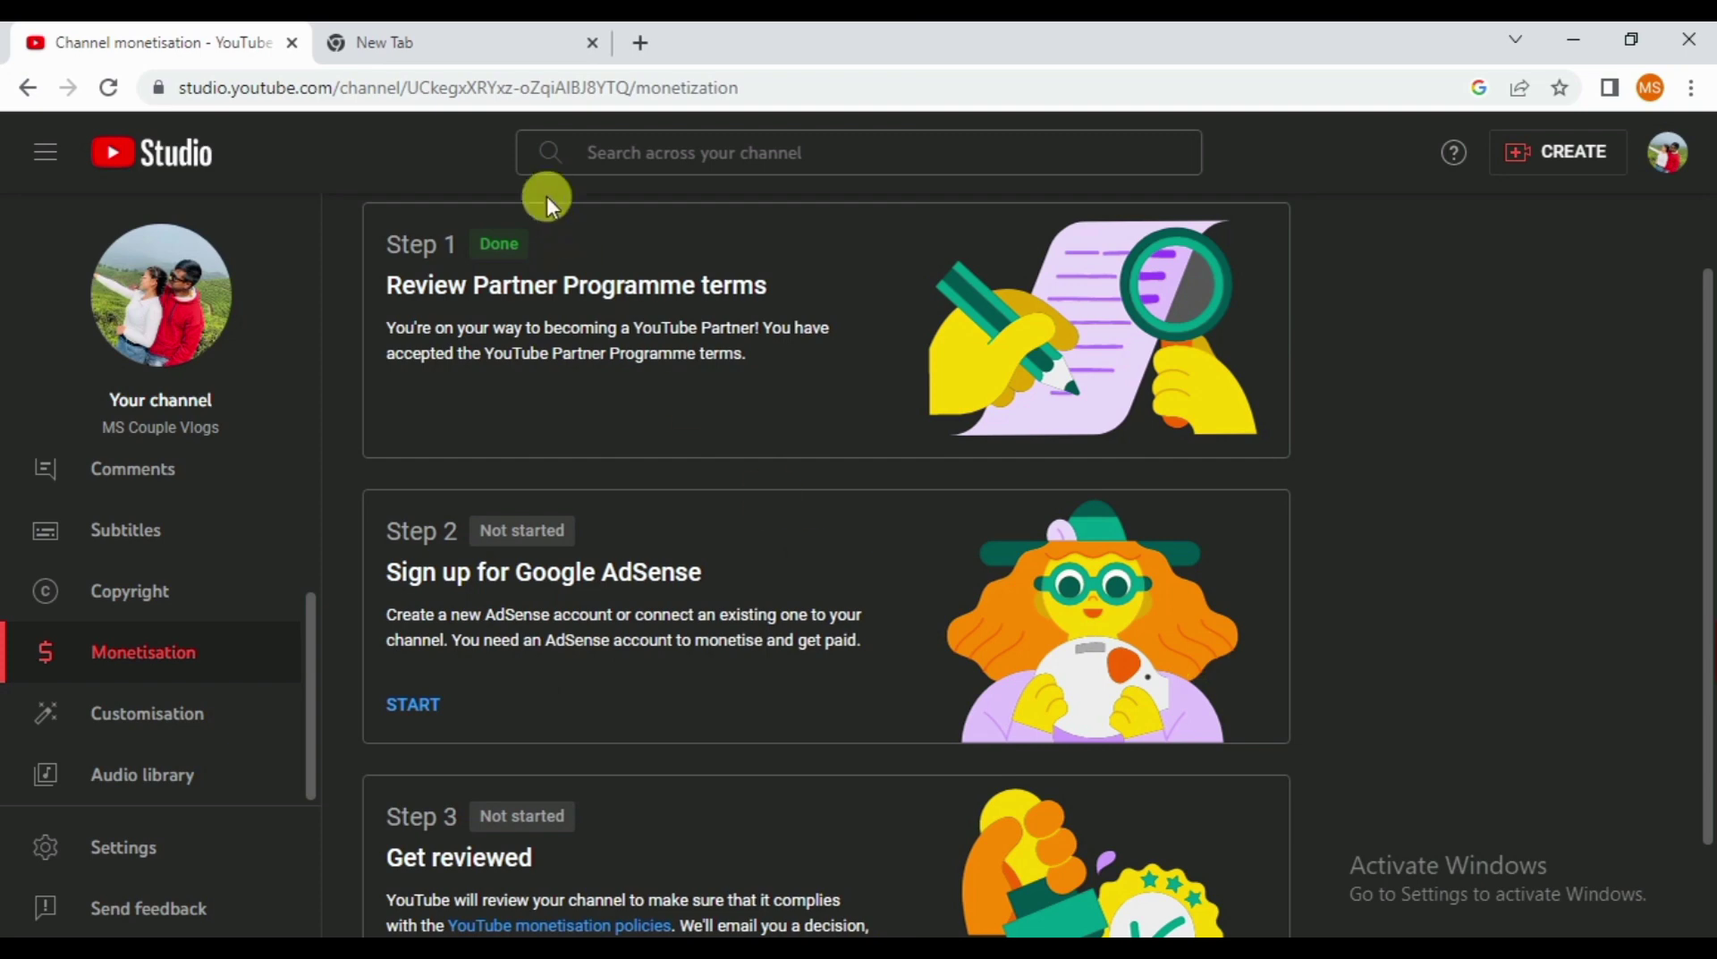
{"action": "left_click", "coordinate": [498, 40]}
{"action": "left_click", "coordinate": [693, 514]}
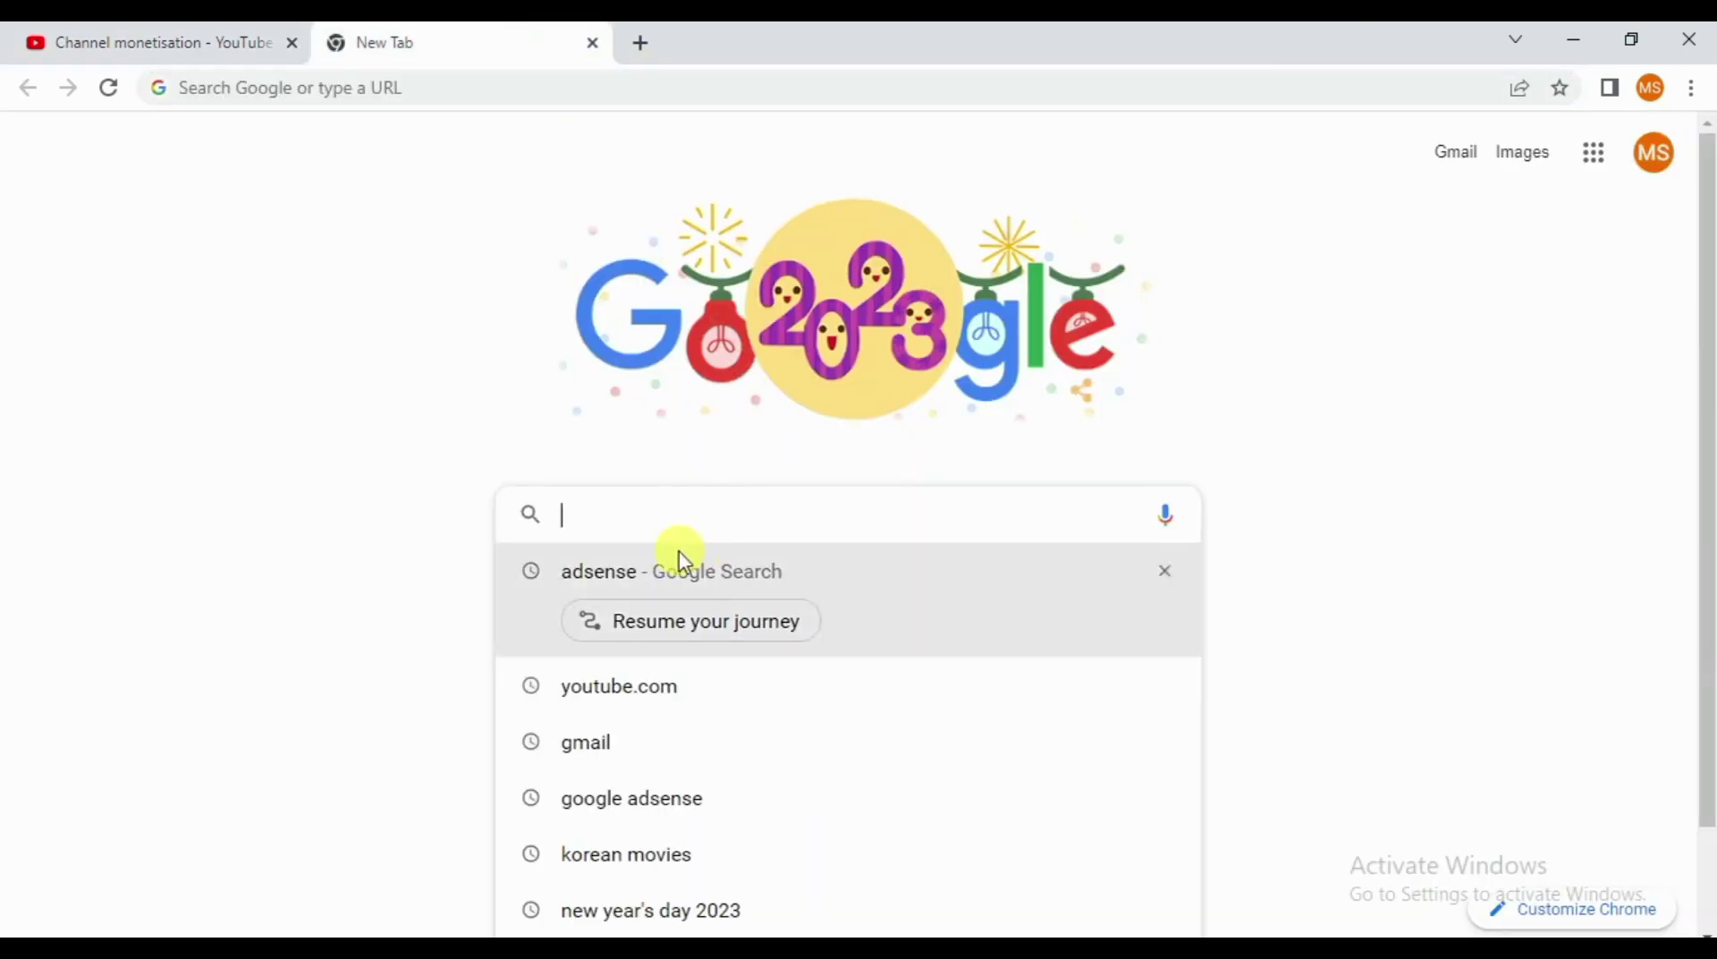
{"action": "left_click", "coordinate": [663, 582]}
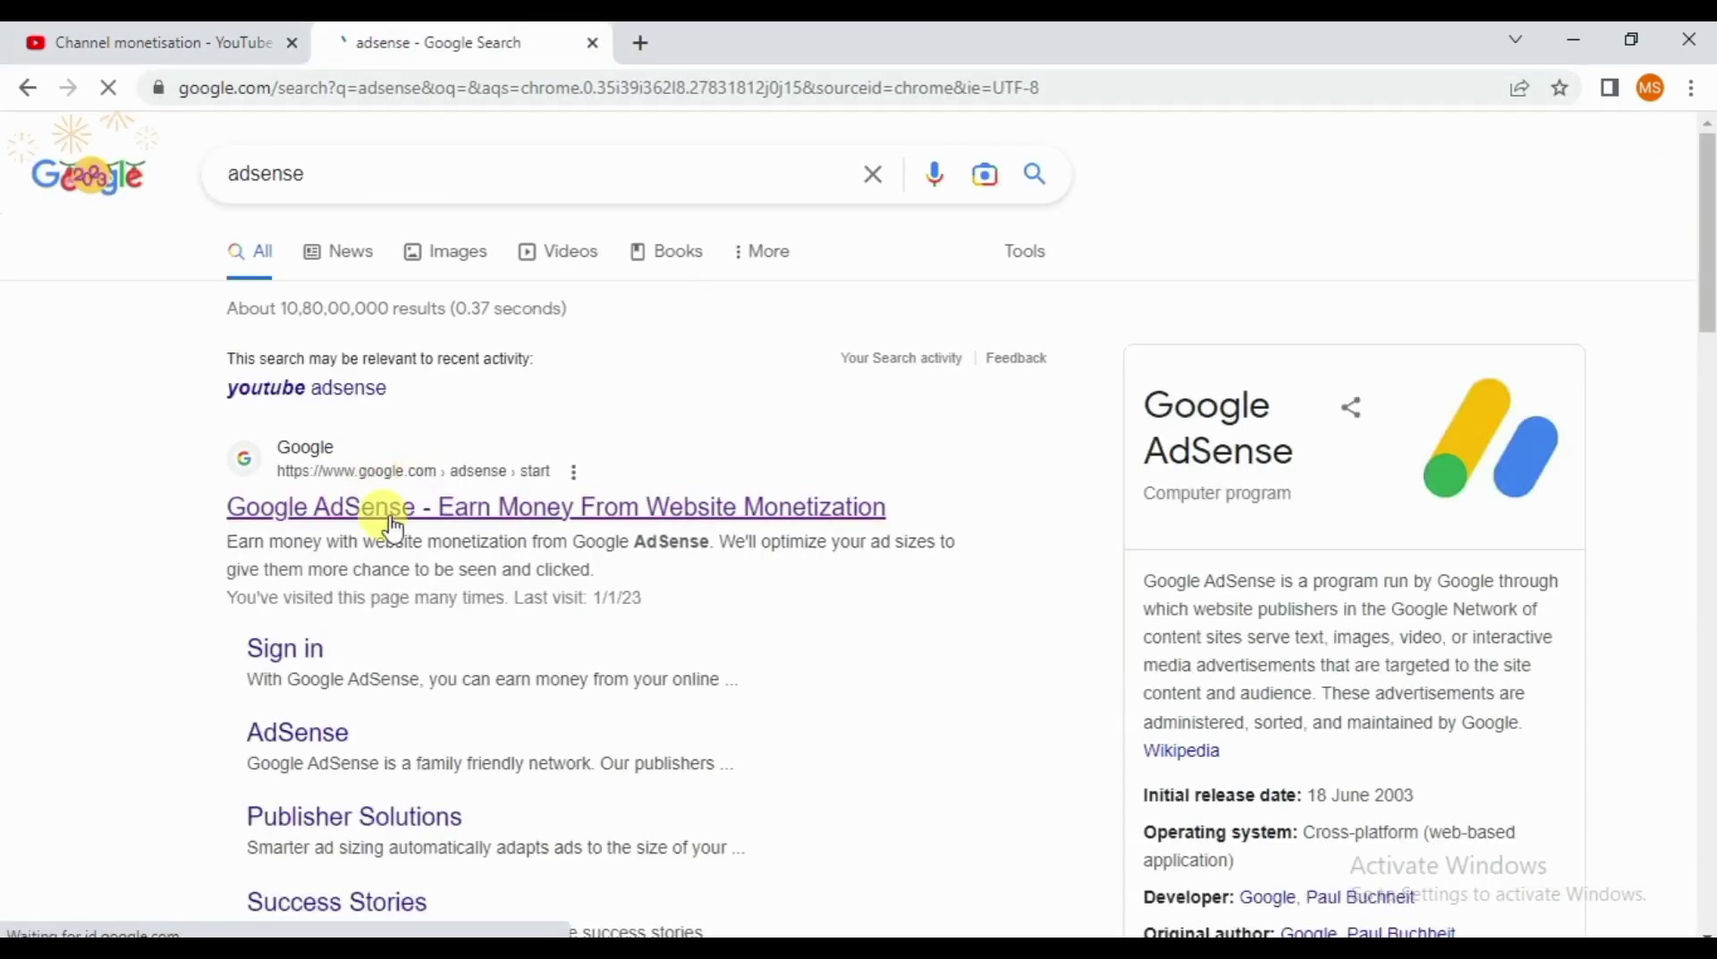
{"action": "left_click", "coordinate": [532, 509]}
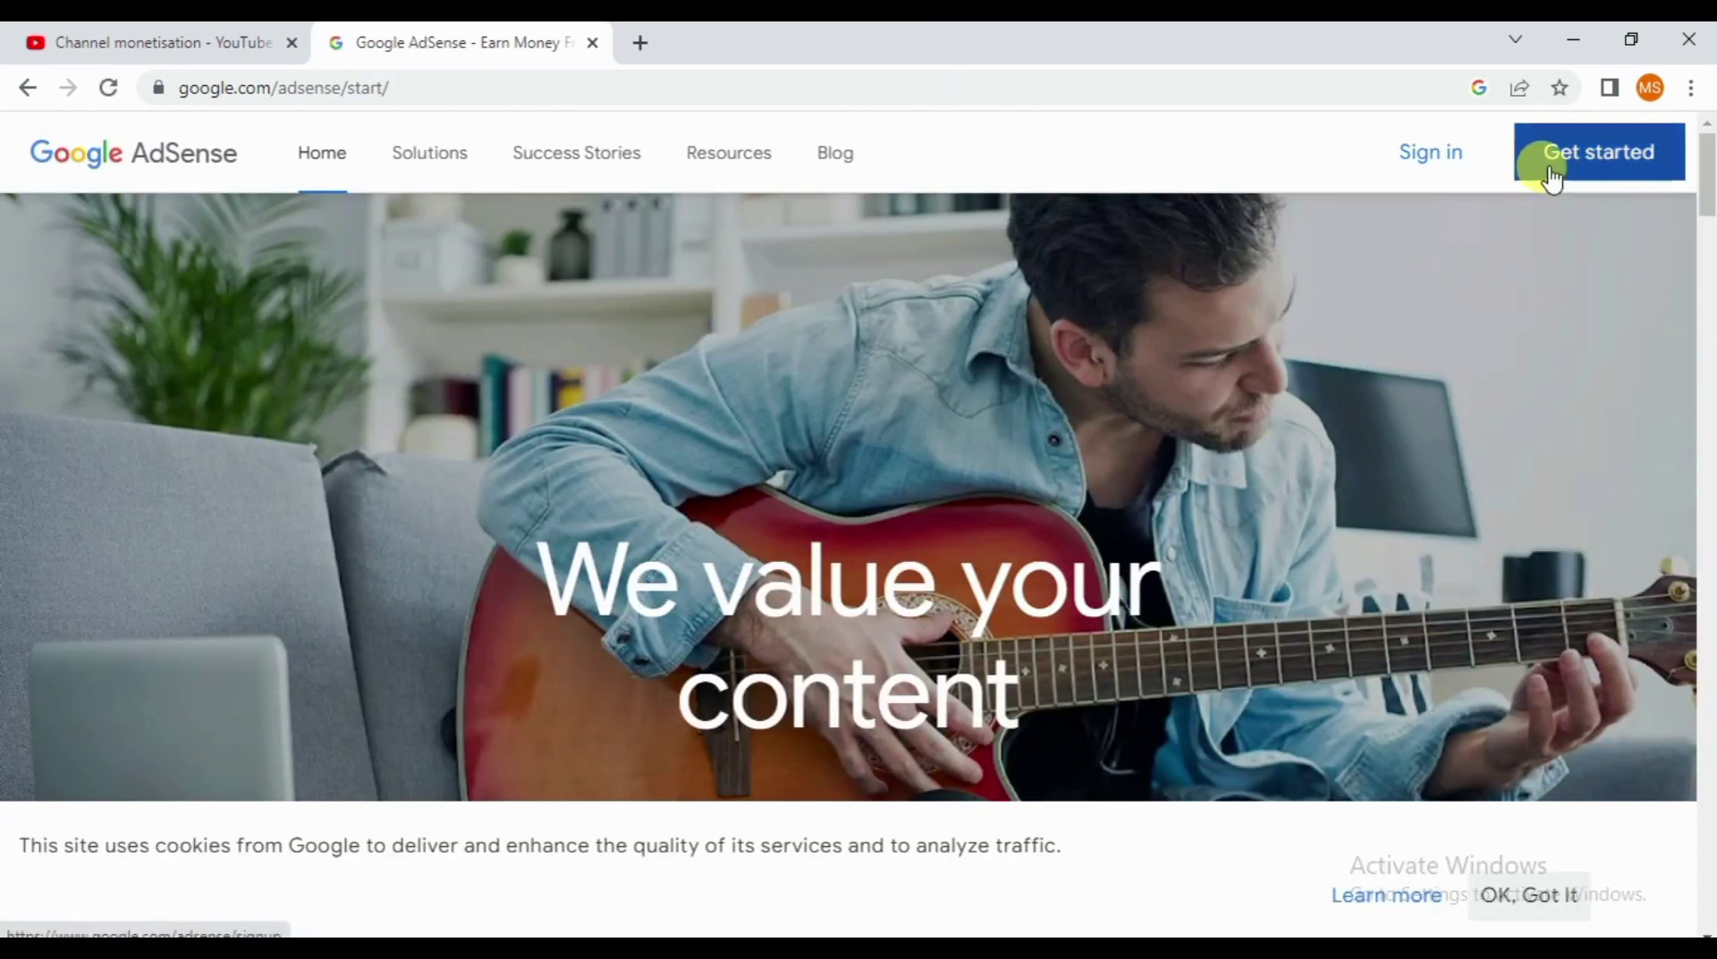
- Start the AdSense sign-up and choose the channel's Google account for it
{"action": "left_click", "coordinate": [1551, 177]}
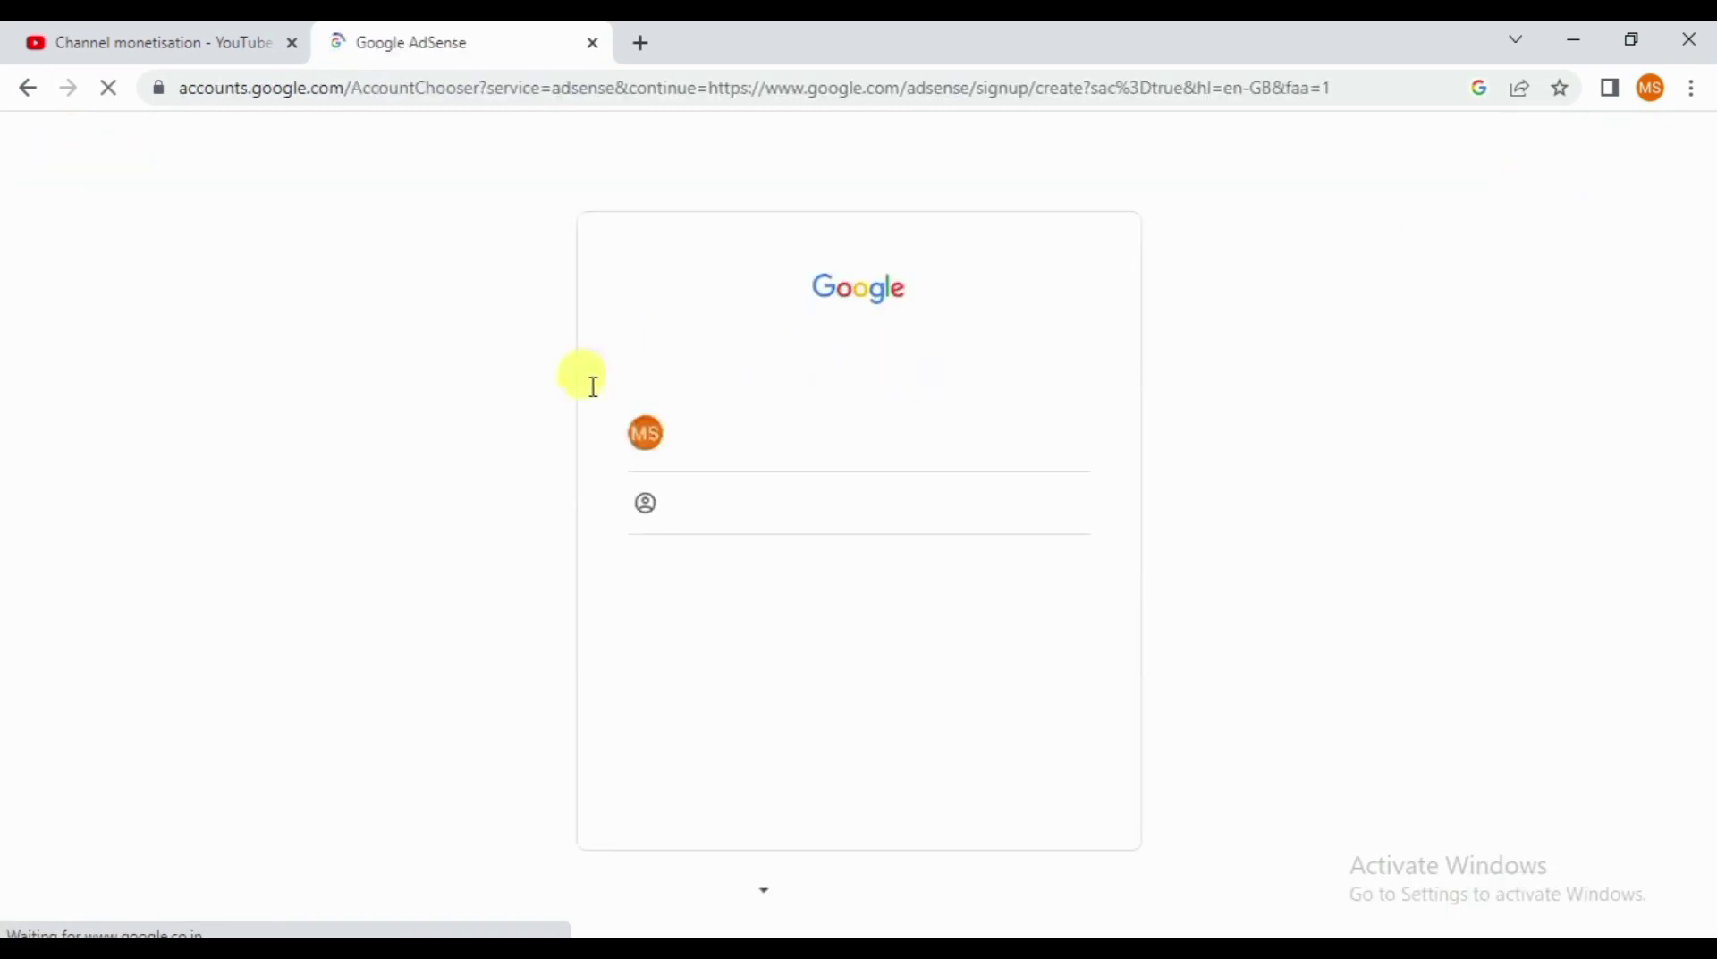
{"action": "left_click", "coordinate": [170, 36]}
{"action": "left_click", "coordinate": [457, 34]}
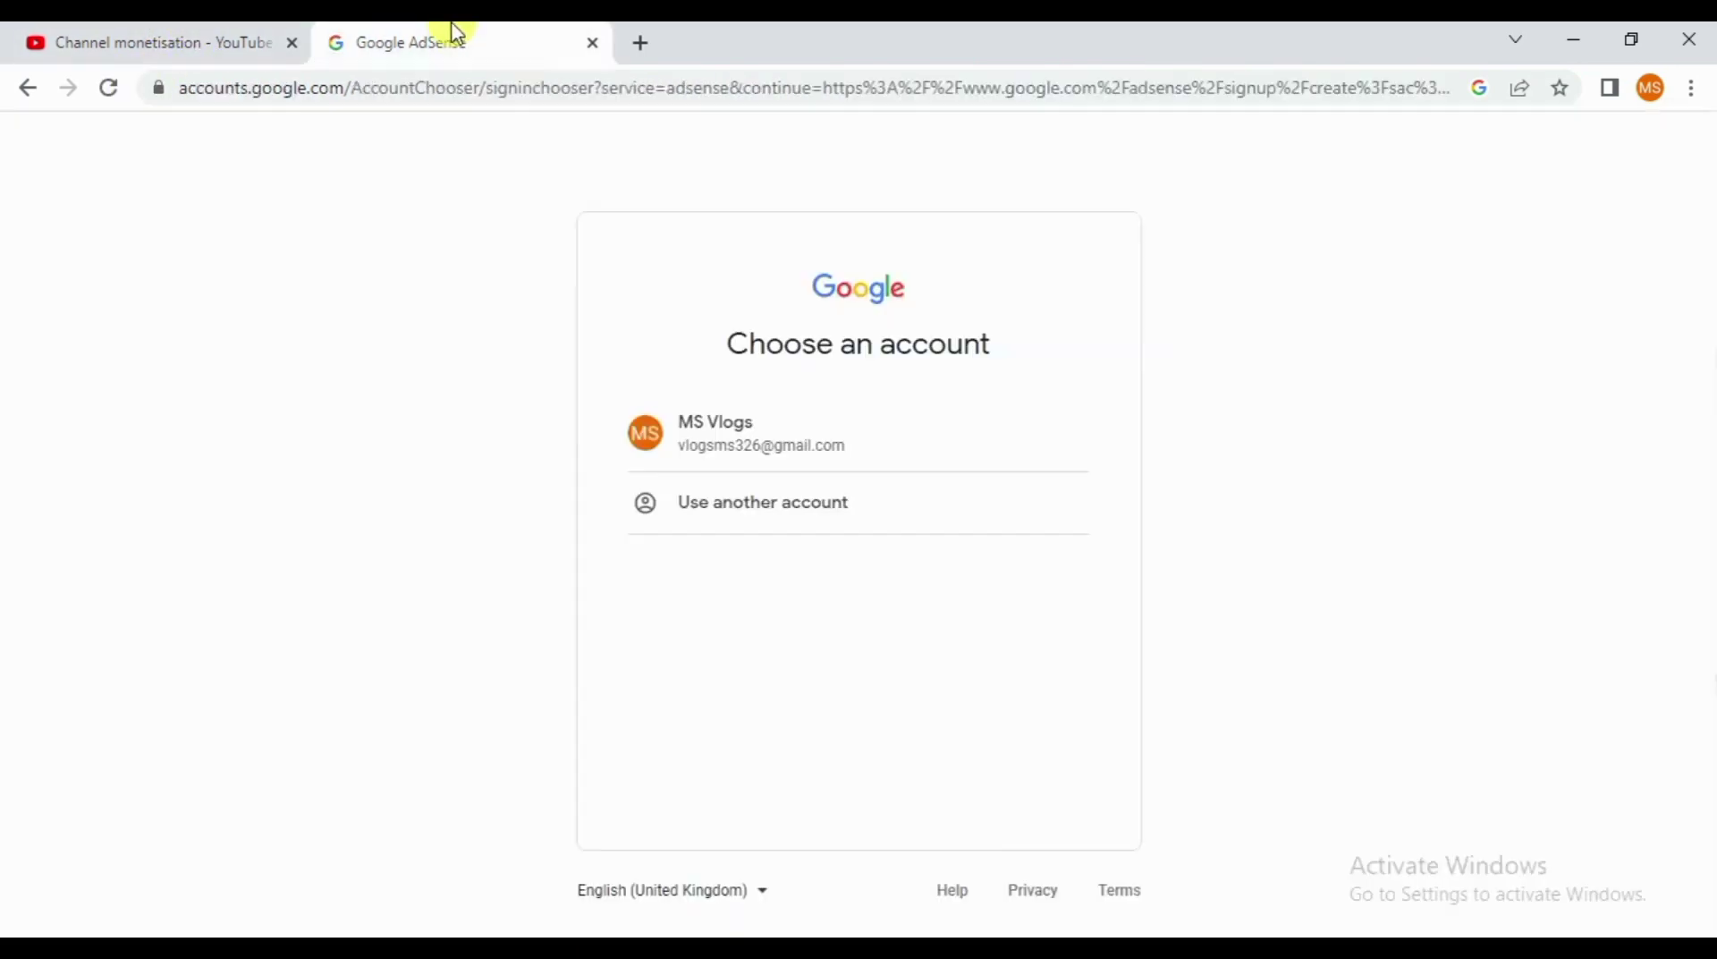
{"action": "left_click", "coordinate": [776, 453]}
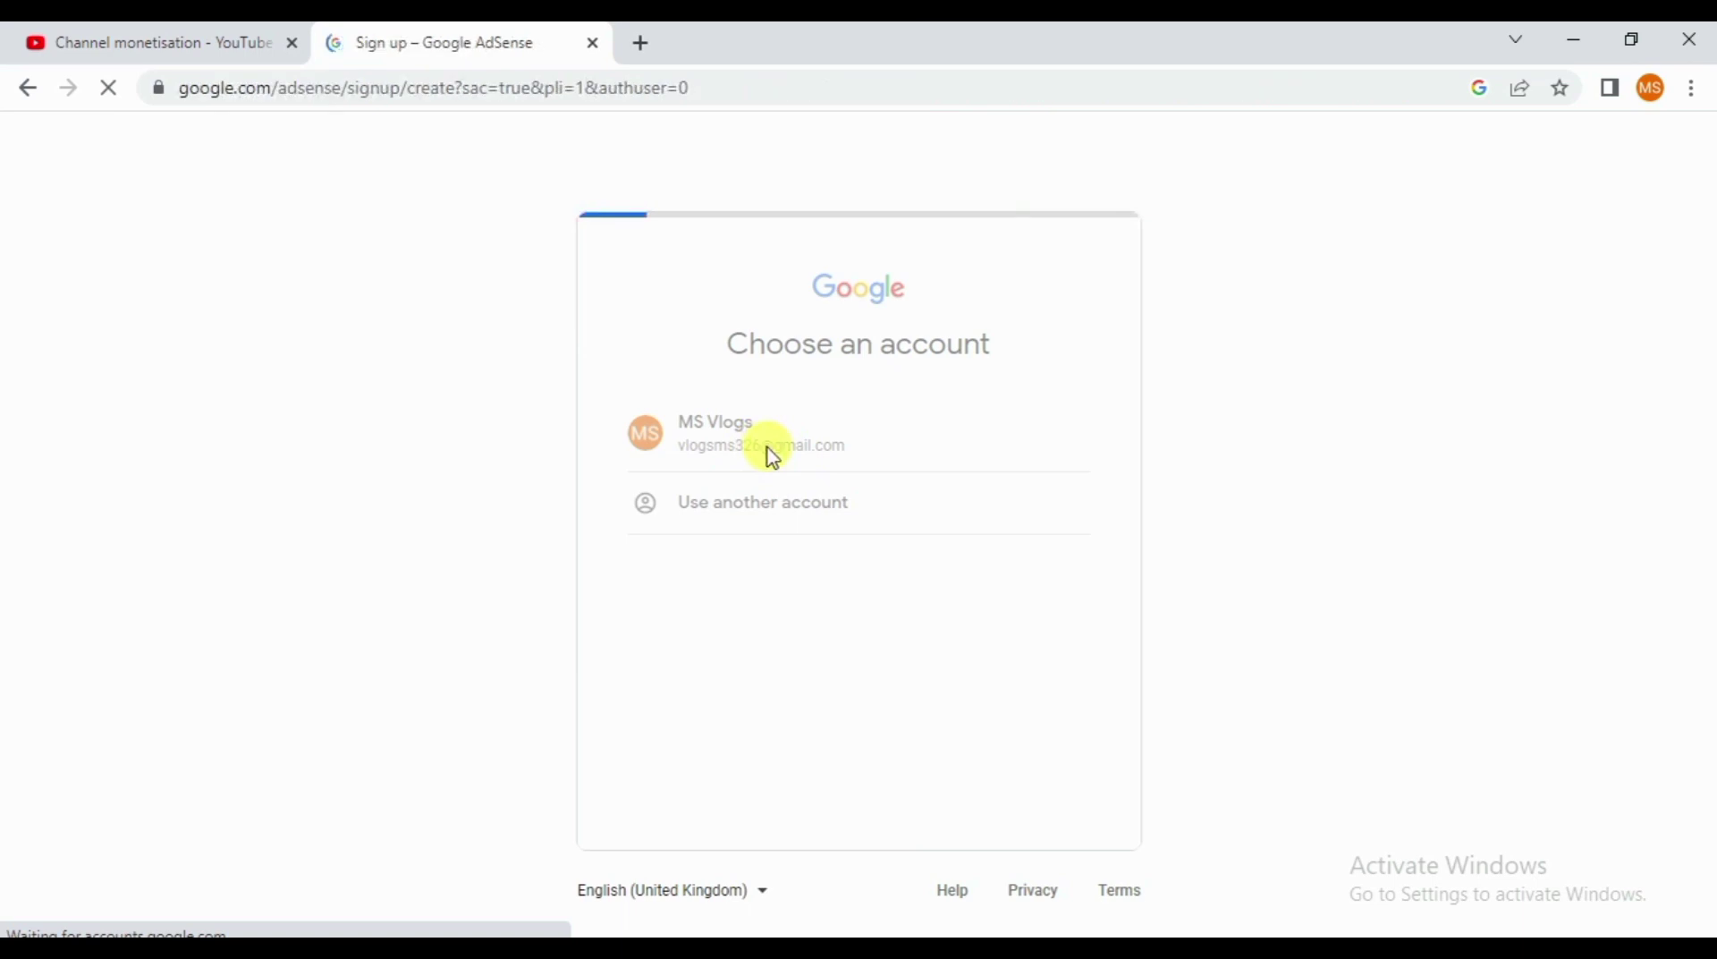
- Fill in the AdSense sign-up form with no site yet, customised help and performance suggestions accepted, and Nepal as payment country
{"action": "left_click", "coordinate": [717, 470]}
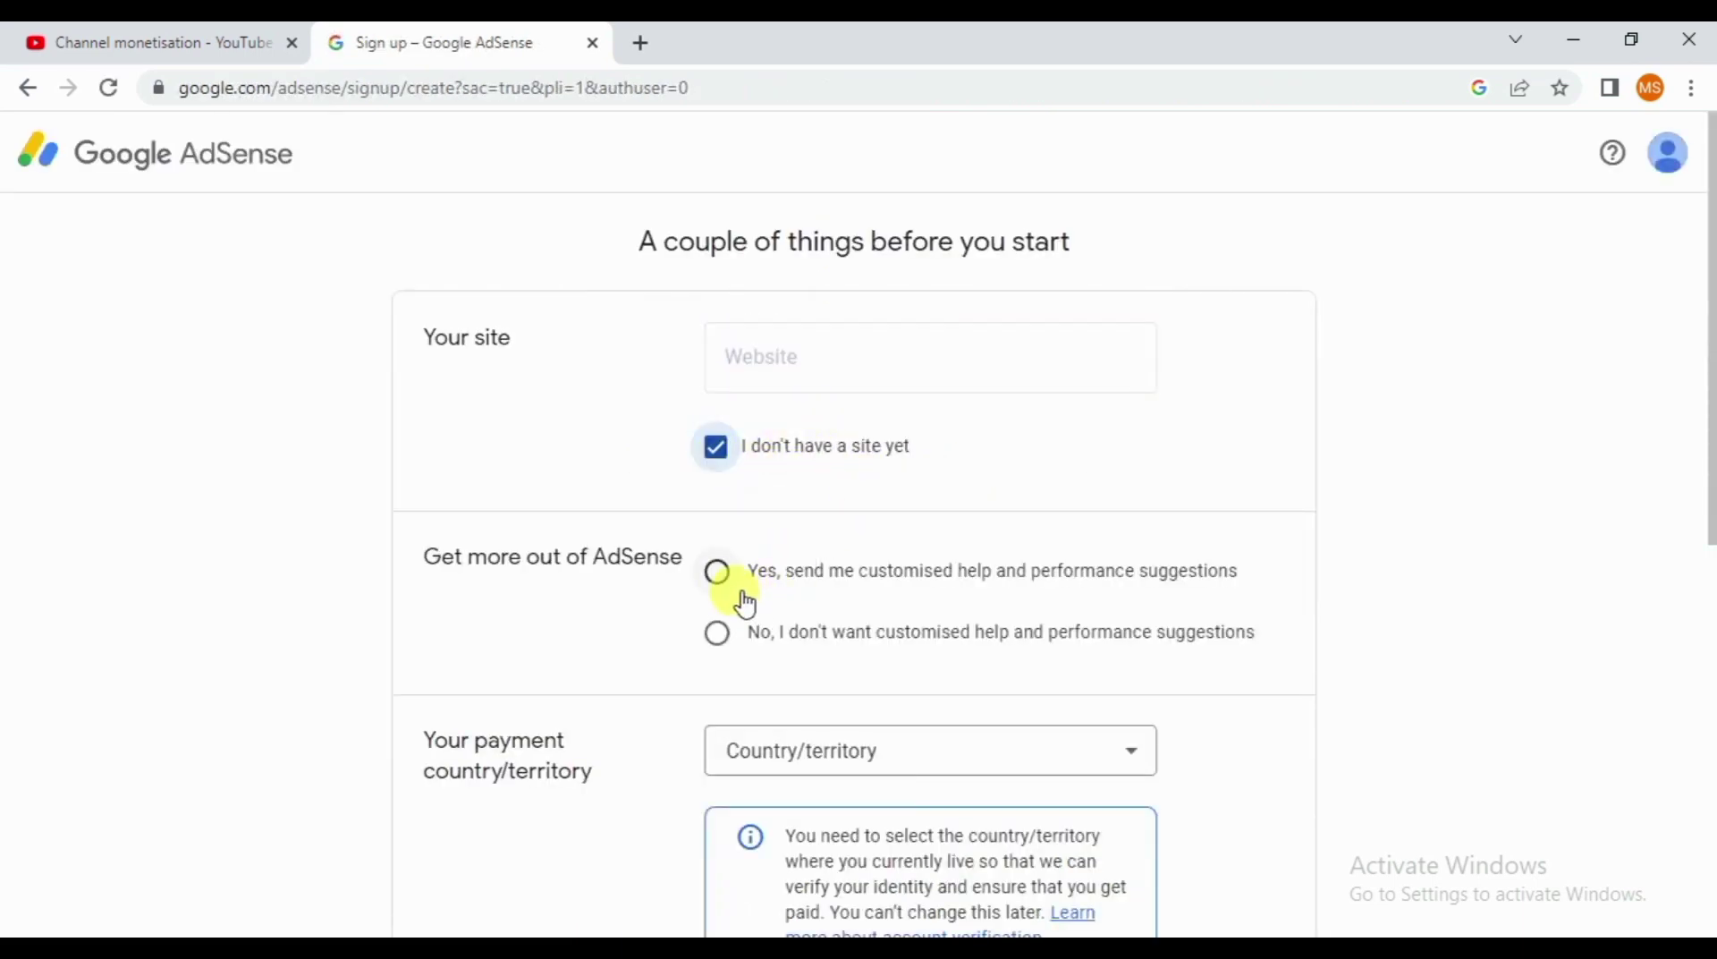
{"action": "left_click", "coordinate": [717, 577]}
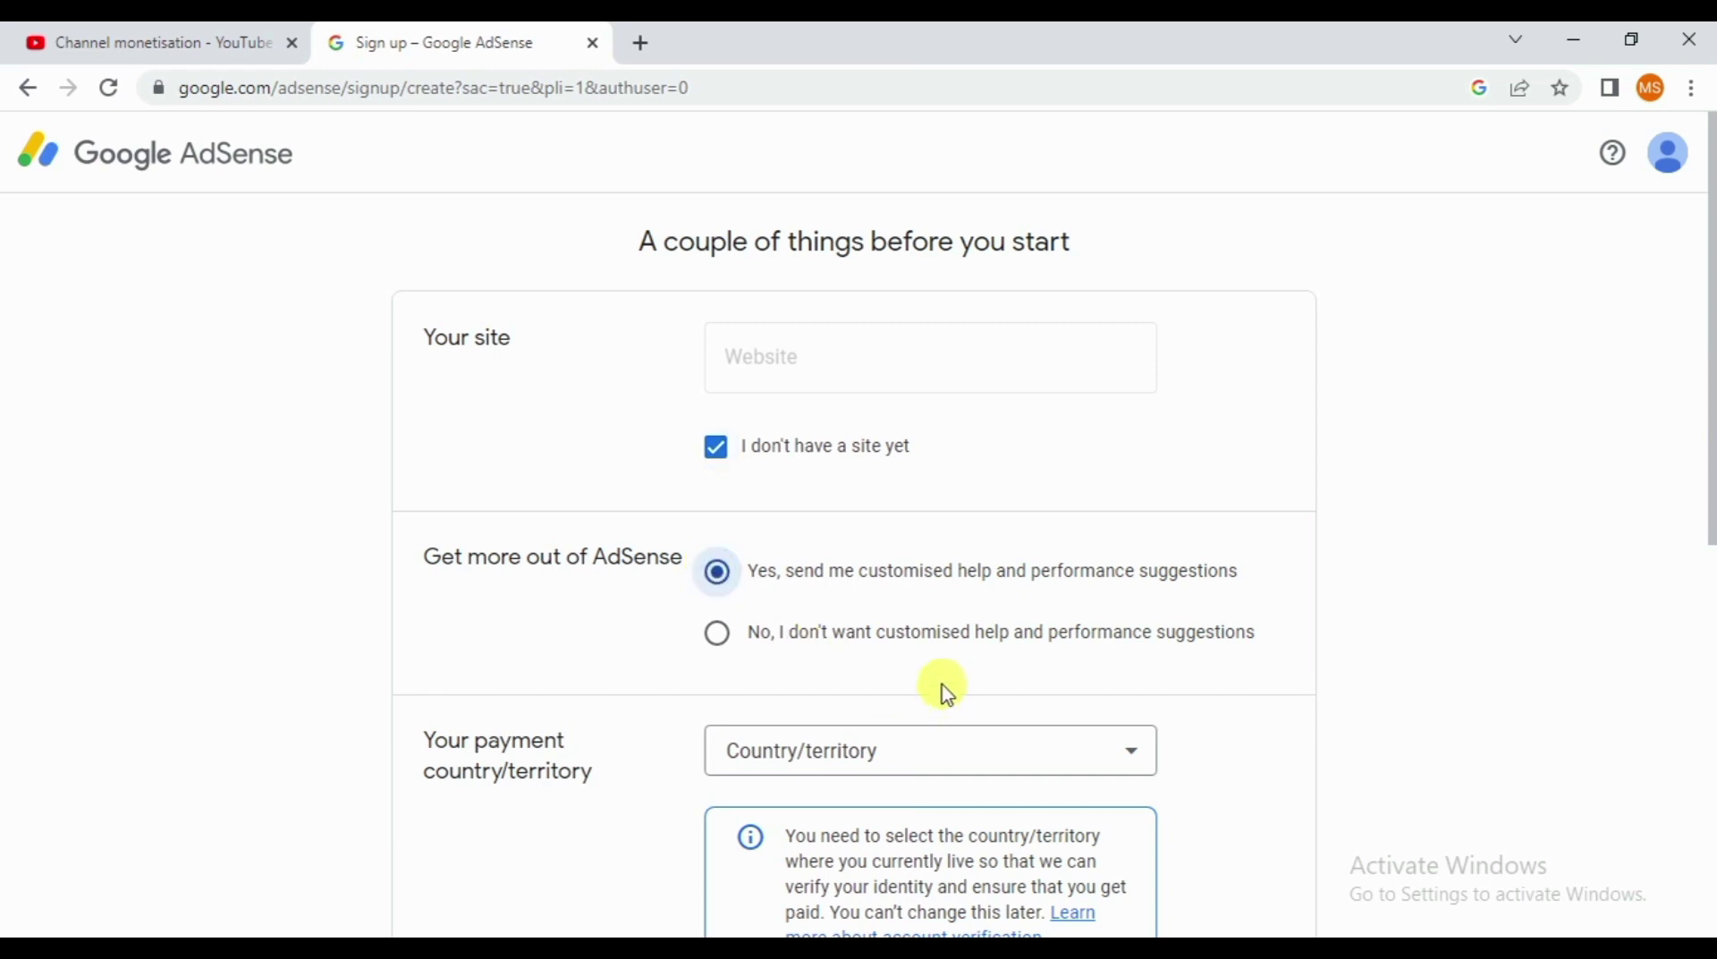
{"action": "left_click", "coordinate": [873, 778]}
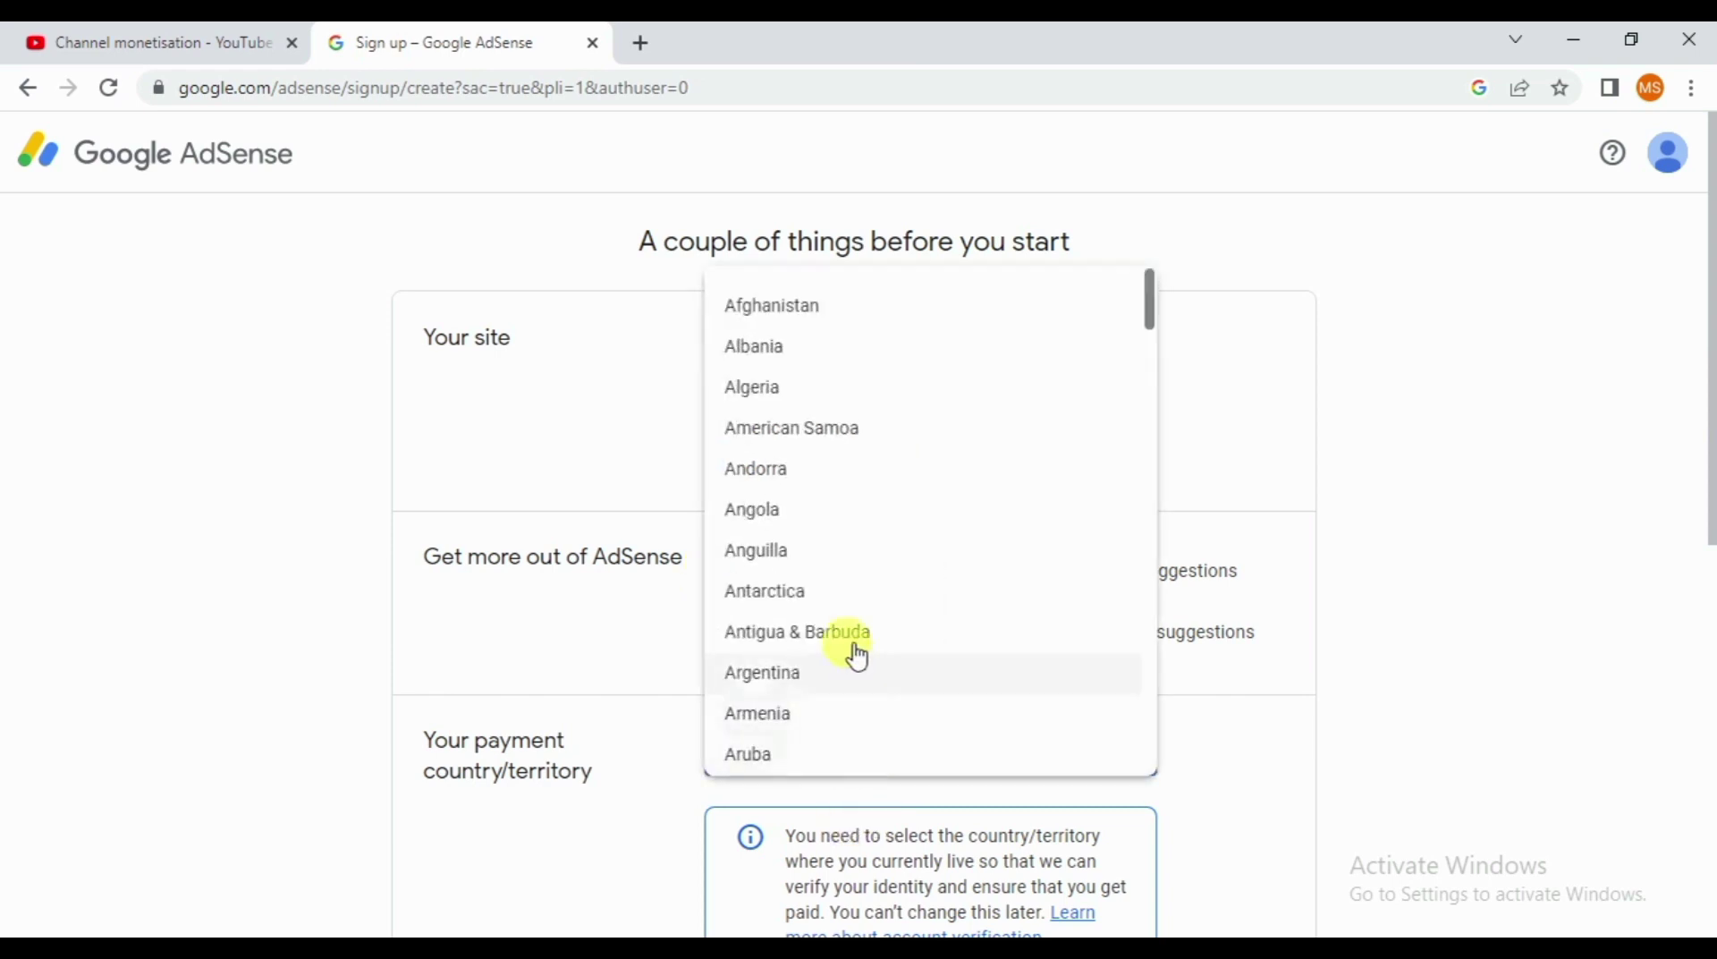
{"action": "scroll", "coordinate": [861, 658], "scroll_direction": "down", "scroll_amount": 5}
{"action": "scroll", "coordinate": [860, 657], "scroll_direction": "down", "scroll_amount": 20}
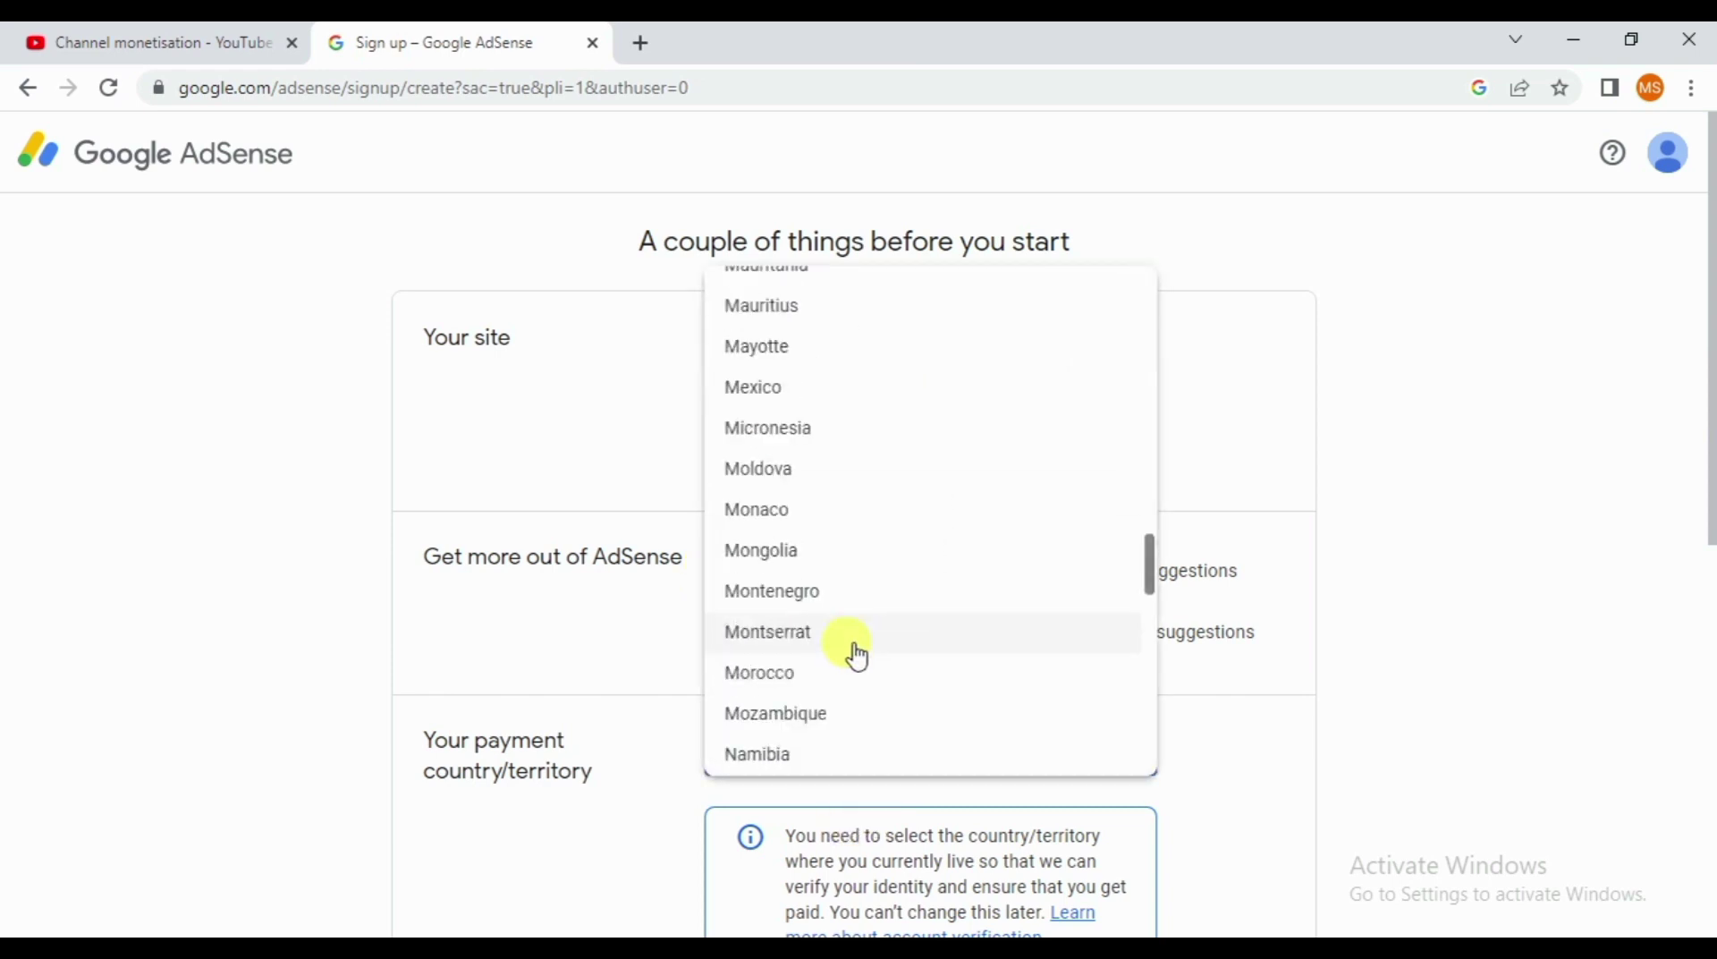
{"action": "scroll", "coordinate": [854, 657], "scroll_direction": "down", "scroll_amount": 4}
{"action": "scroll", "coordinate": [794, 697], "scroll_direction": "down", "scroll_amount": 1}
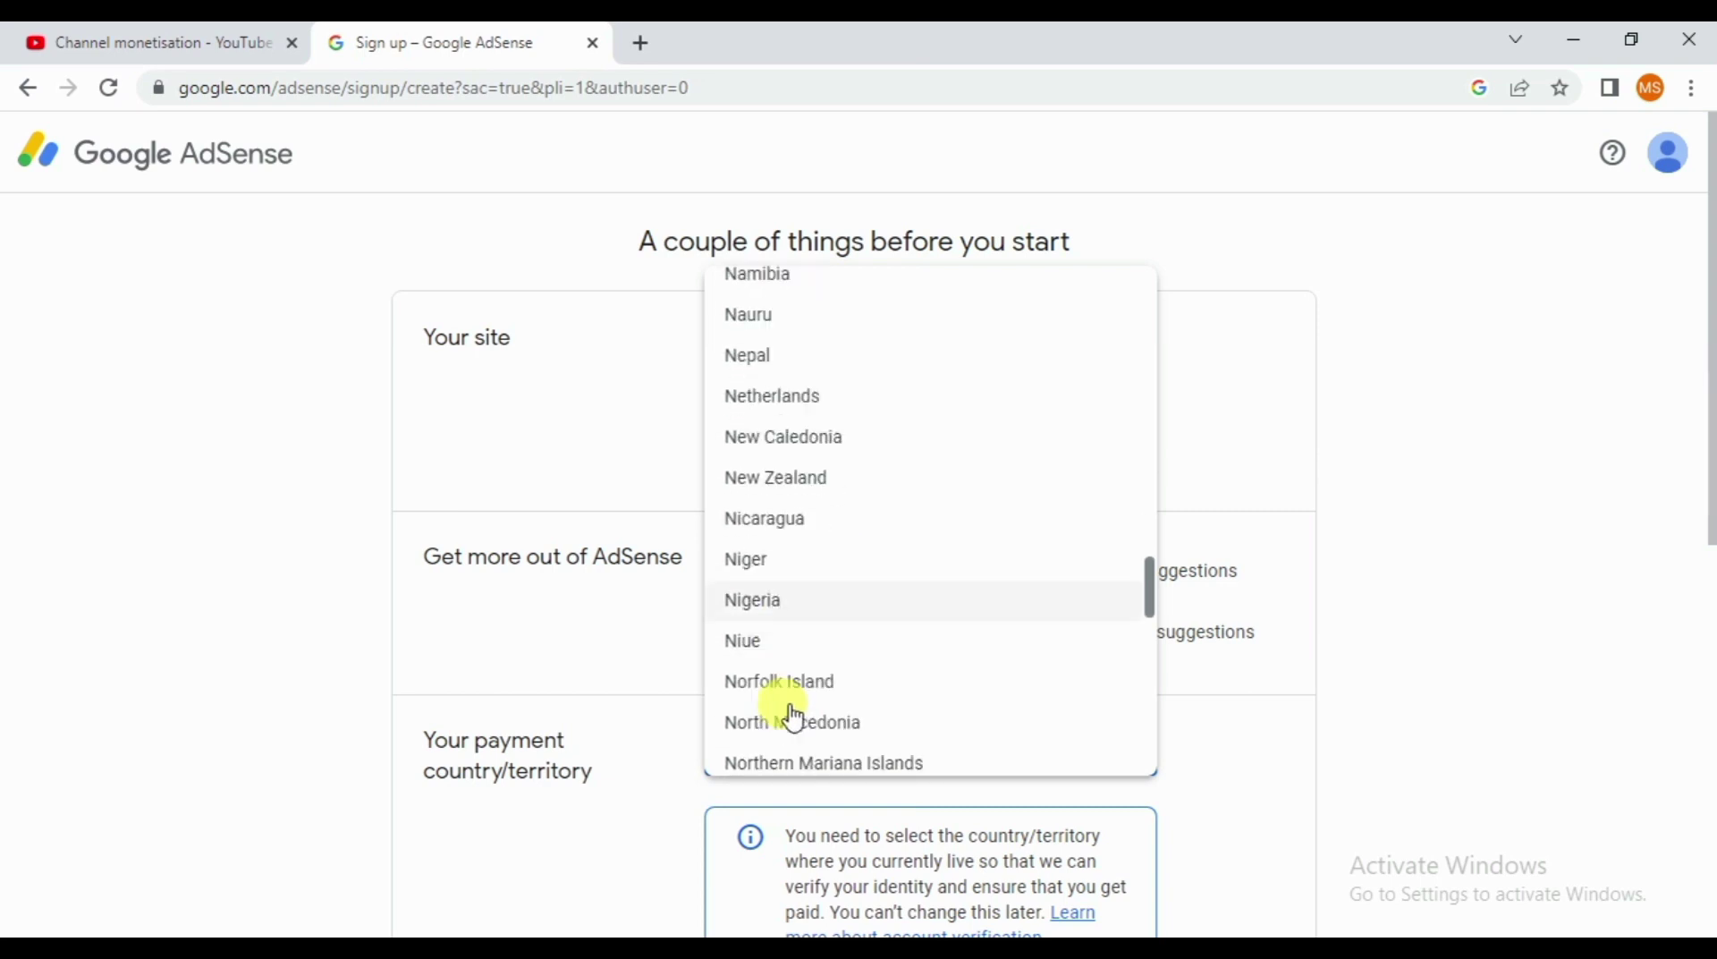
{"action": "scroll", "coordinate": [793, 711], "scroll_direction": "down", "scroll_amount": 1}
{"action": "left_click", "coordinate": [745, 329]}
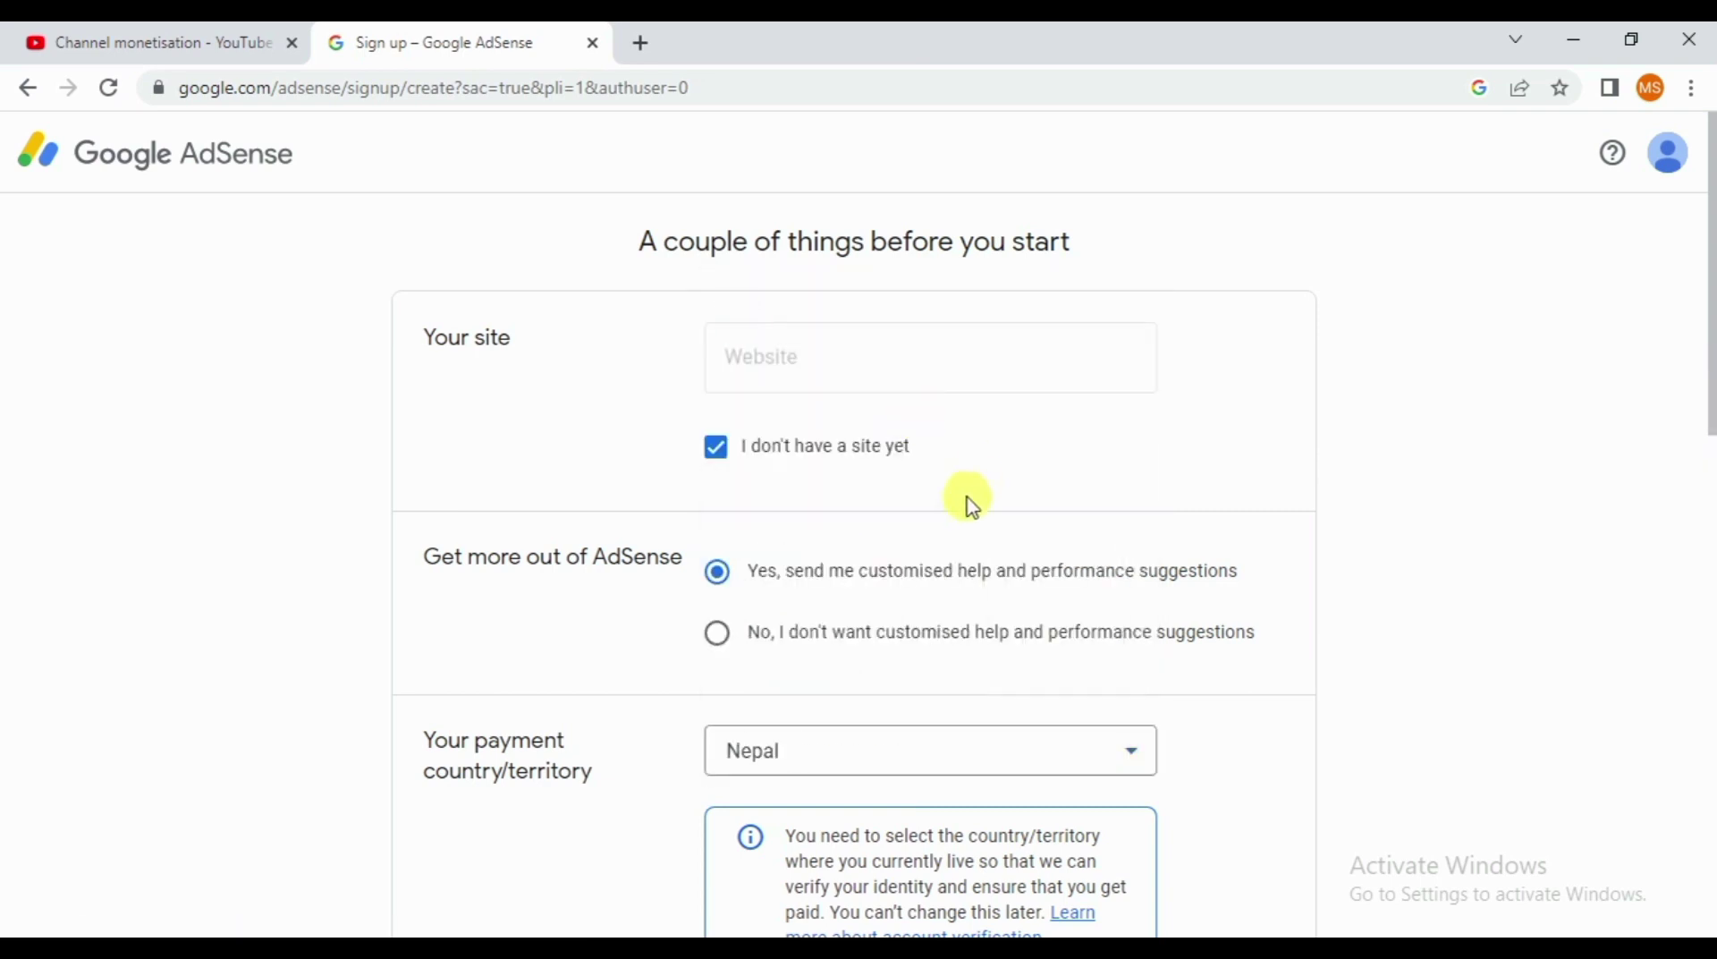
- Accept the AdSense terms and conditions and submit the sign-up form
{"action": "scroll", "coordinate": [1076, 671], "scroll_direction": "down", "scroll_amount": 4}
{"action": "scroll", "coordinate": [973, 677], "scroll_direction": "down", "scroll_amount": 5}
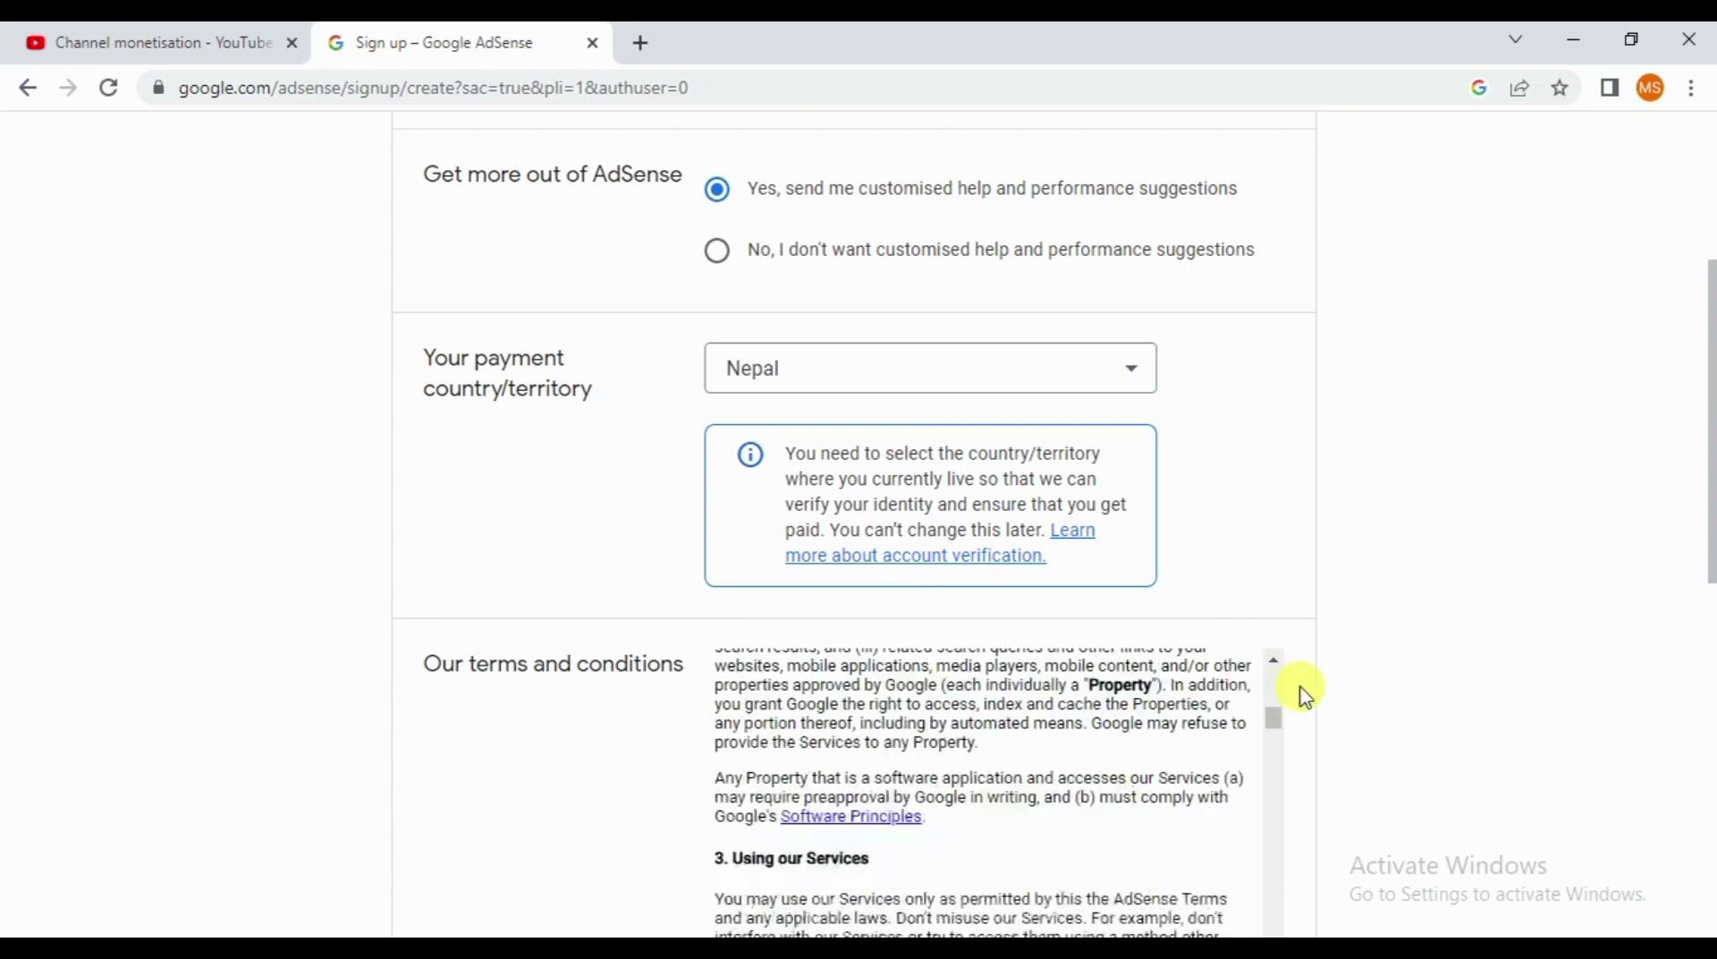
{"action": "scroll", "coordinate": [1480, 679], "scroll_direction": "down", "scroll_amount": 7}
{"action": "left_click", "coordinate": [810, 493]}
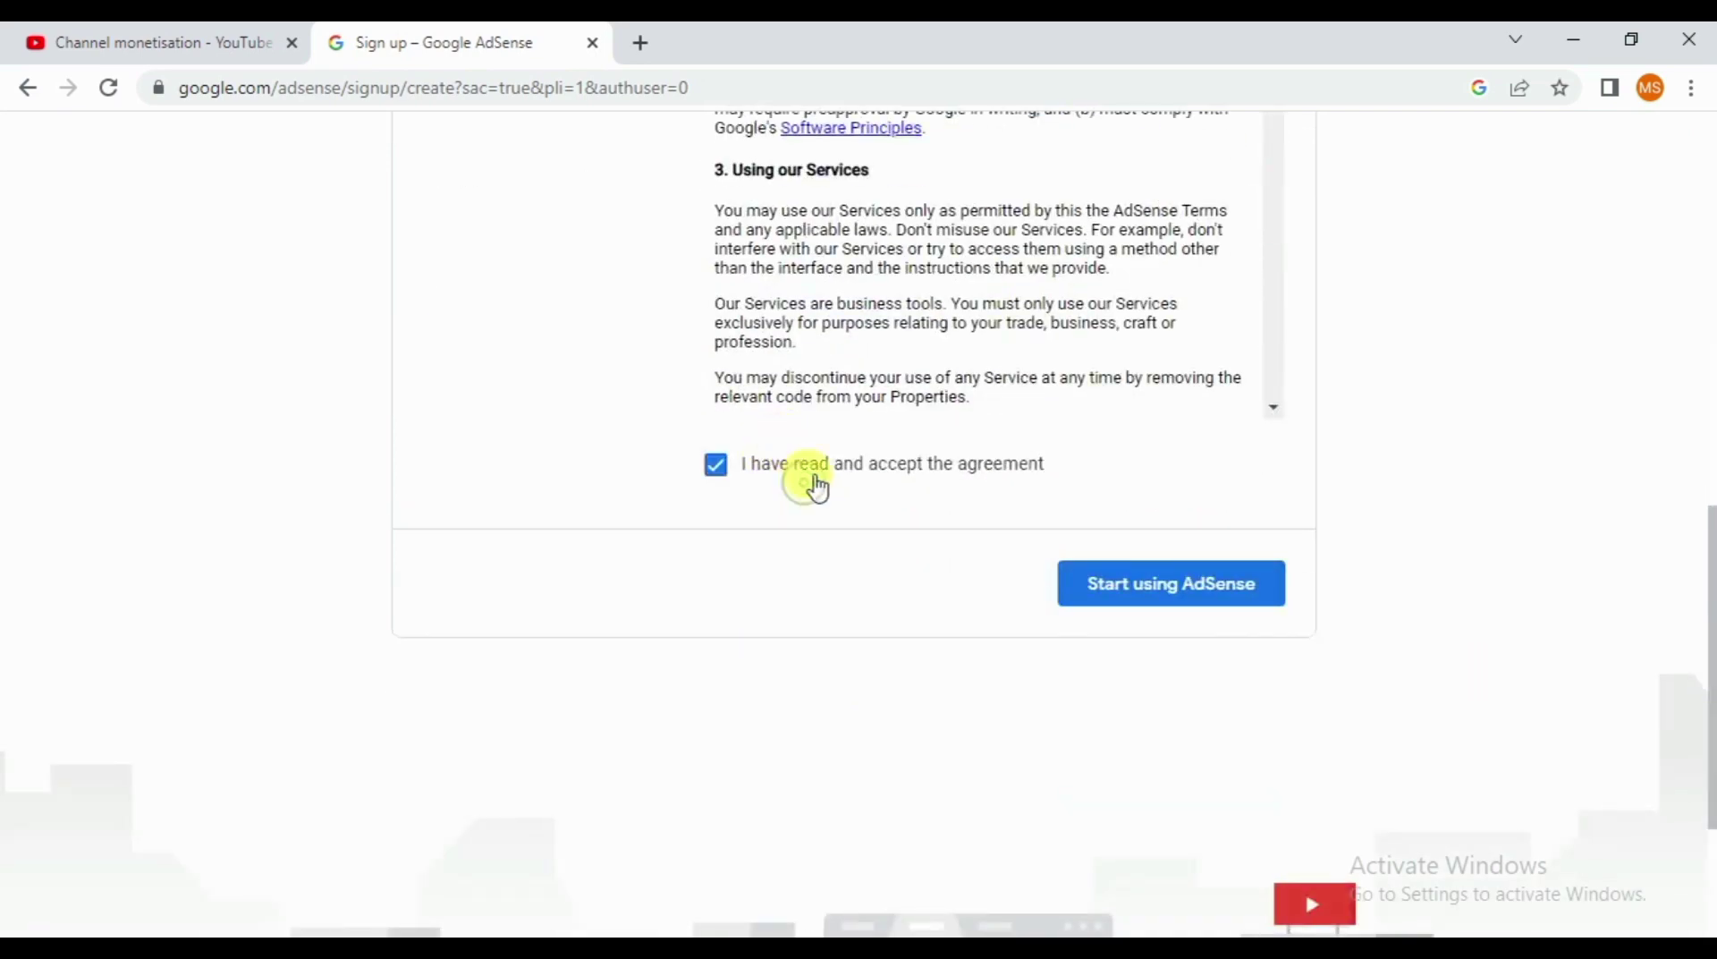
{"action": "left_click", "coordinate": [1197, 603]}
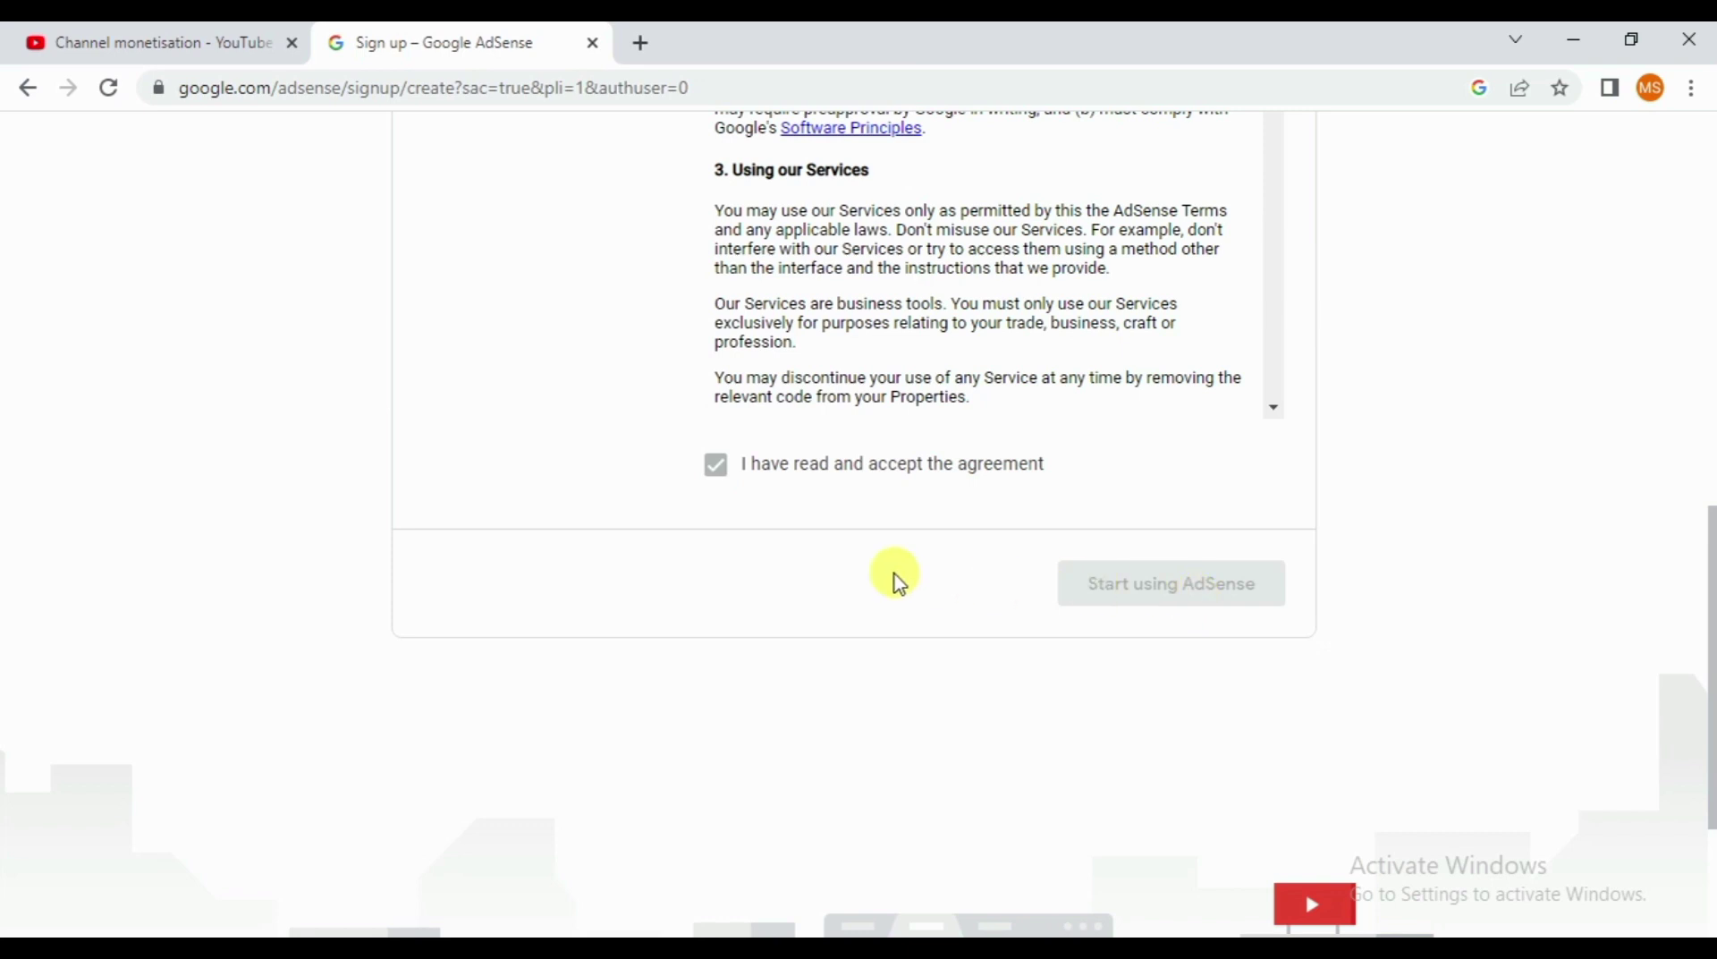
- Open the Payments info page of the new AdSense account
{"action": "left_click", "coordinate": [219, 28]}
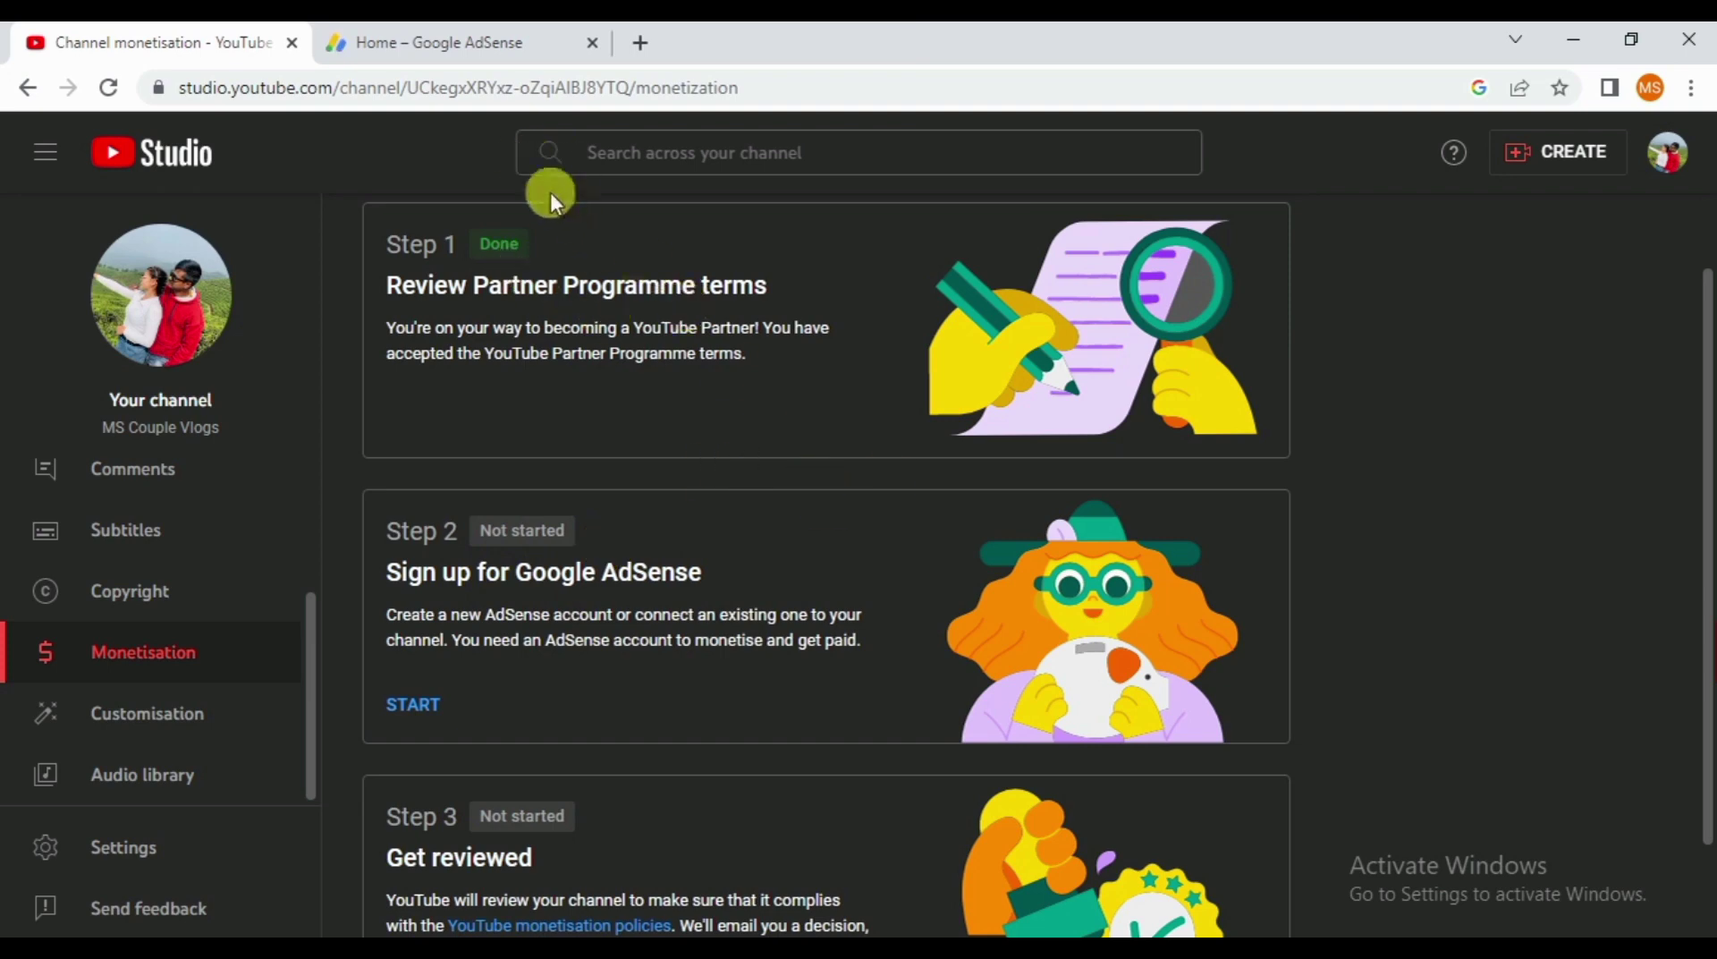
{"action": "left_click", "coordinate": [461, 40]}
{"action": "scroll", "coordinate": [280, 728], "scroll_direction": "down", "scroll_amount": 1}
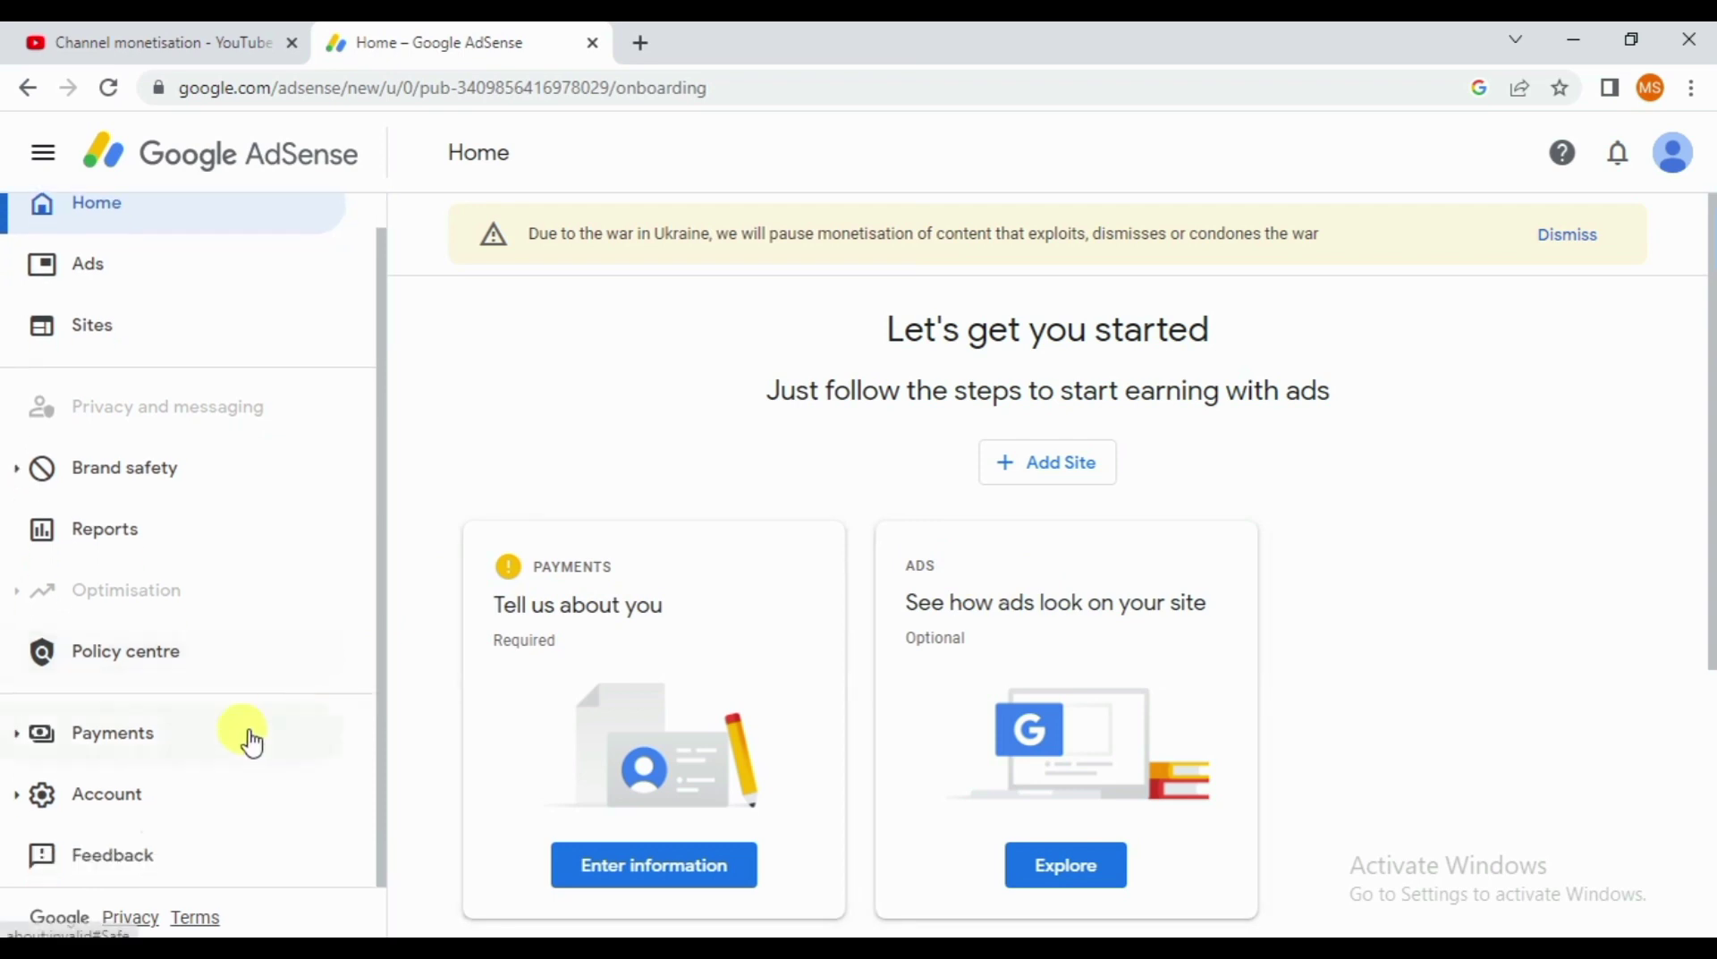
{"action": "left_click", "coordinate": [165, 733]}
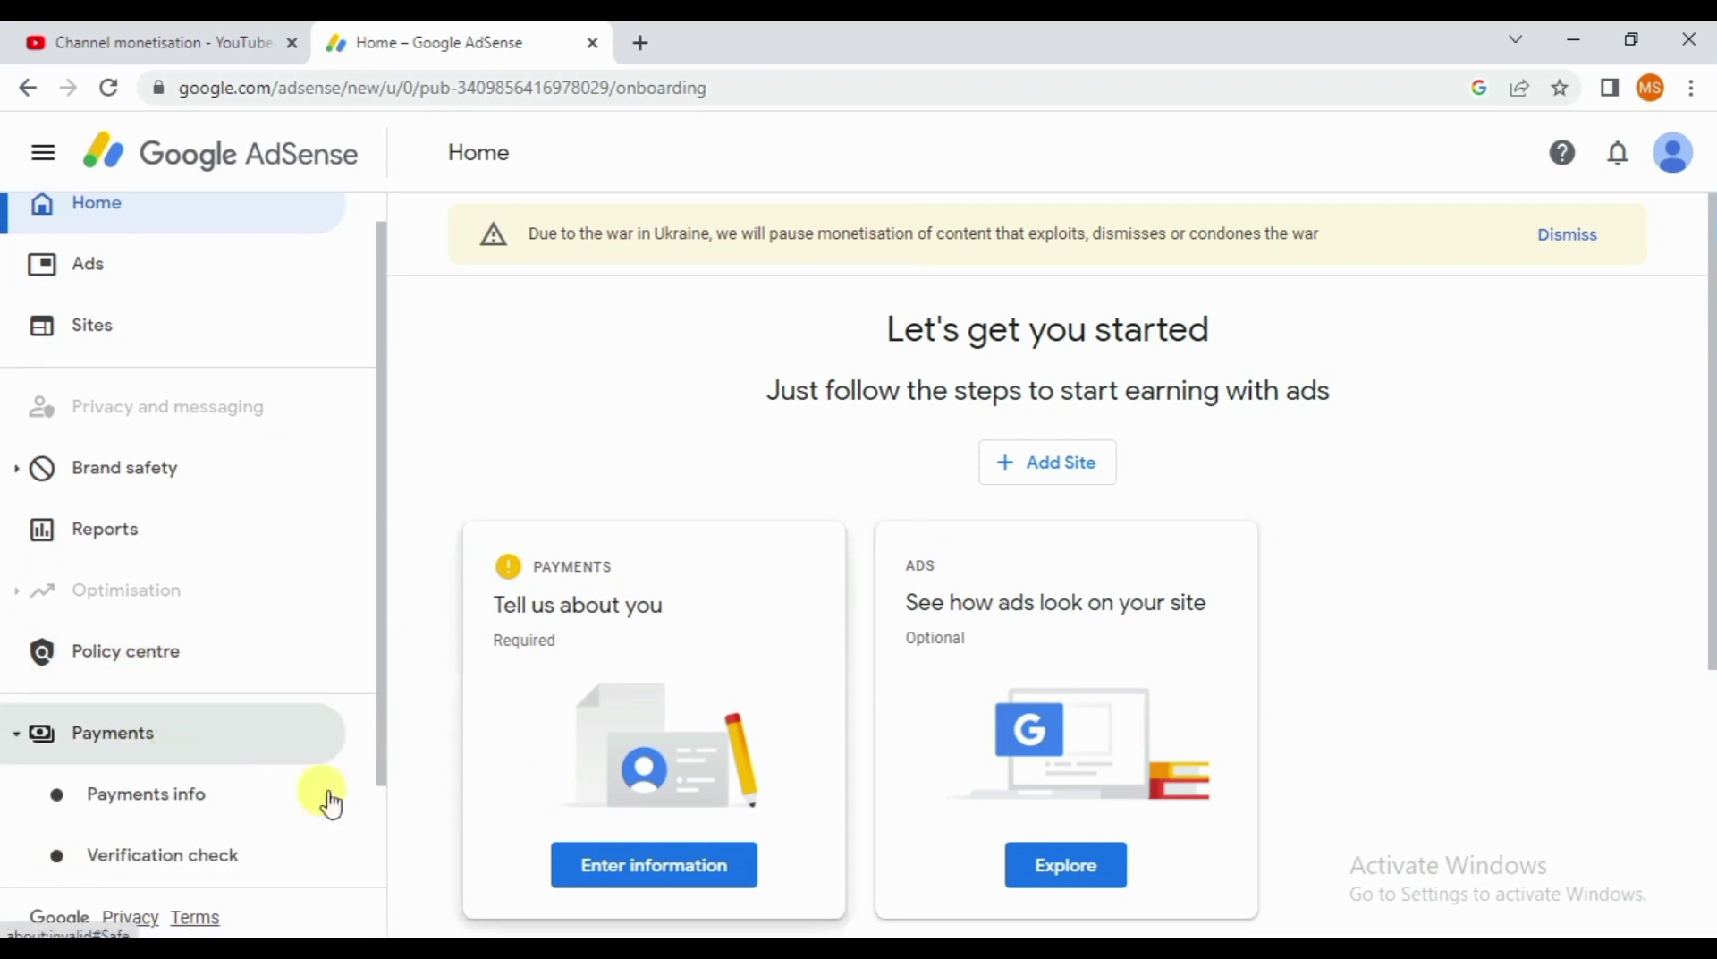
{"action": "left_click", "coordinate": [193, 810]}
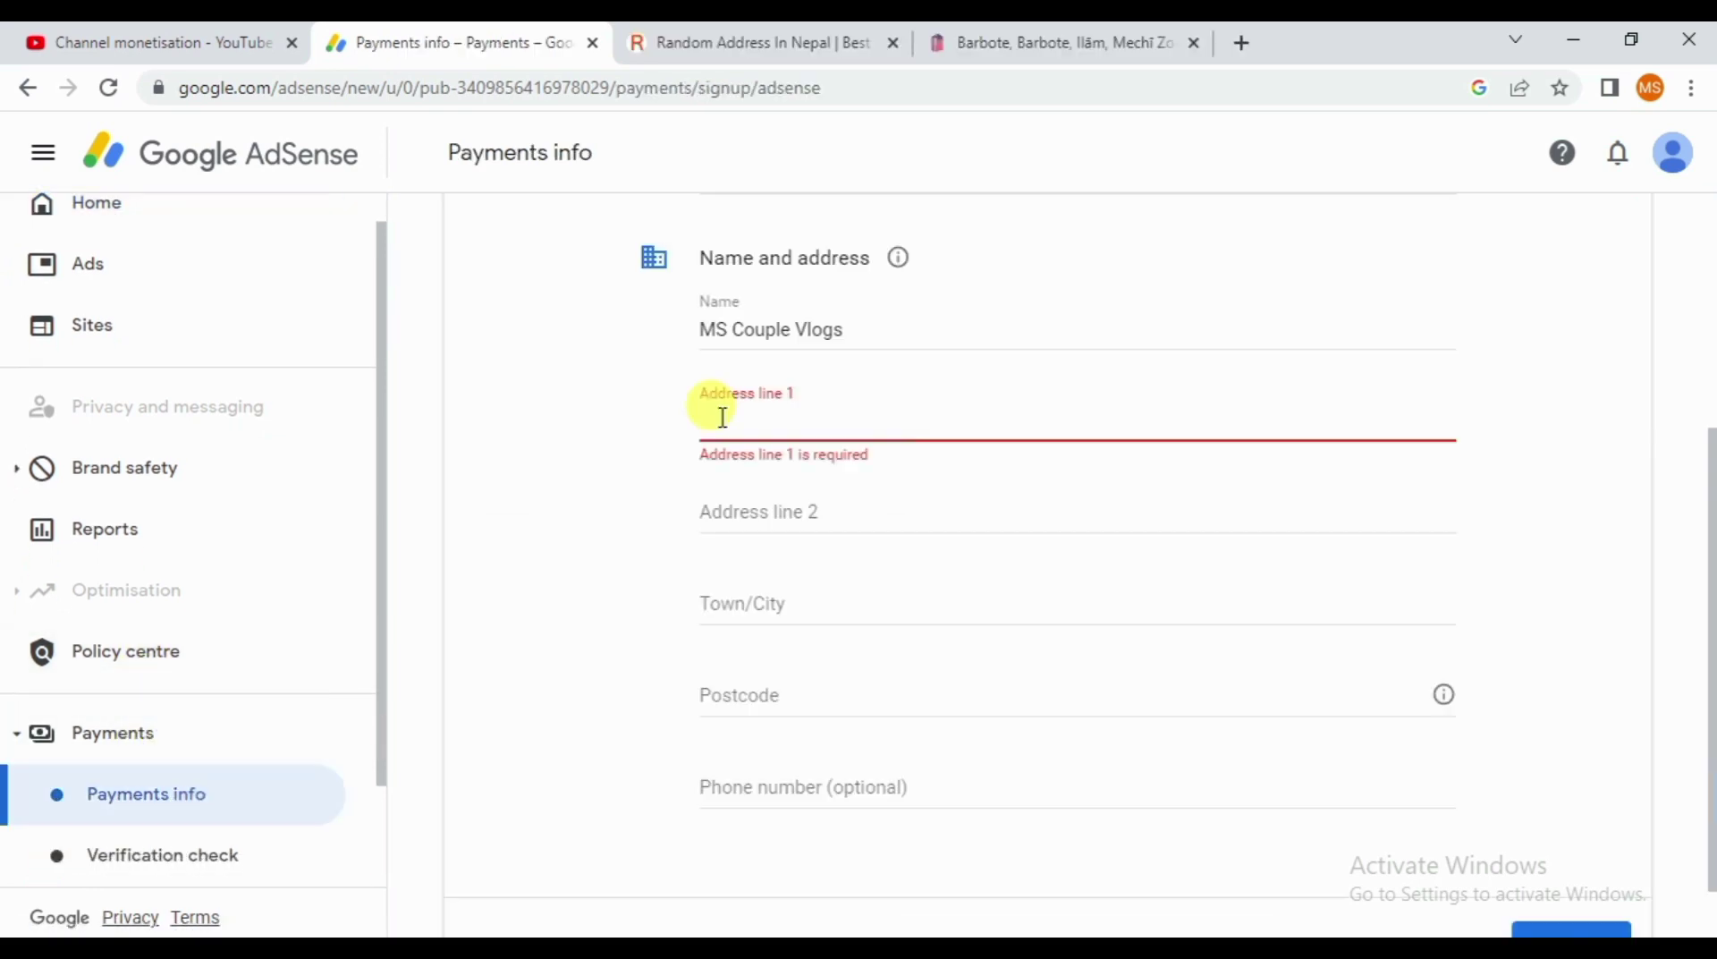
- Paste the street address into Address line 1 and remove the leading spaces
{"action": "right_click", "coordinate": [753, 423]}
{"action": "left_click", "coordinate": [793, 621]}
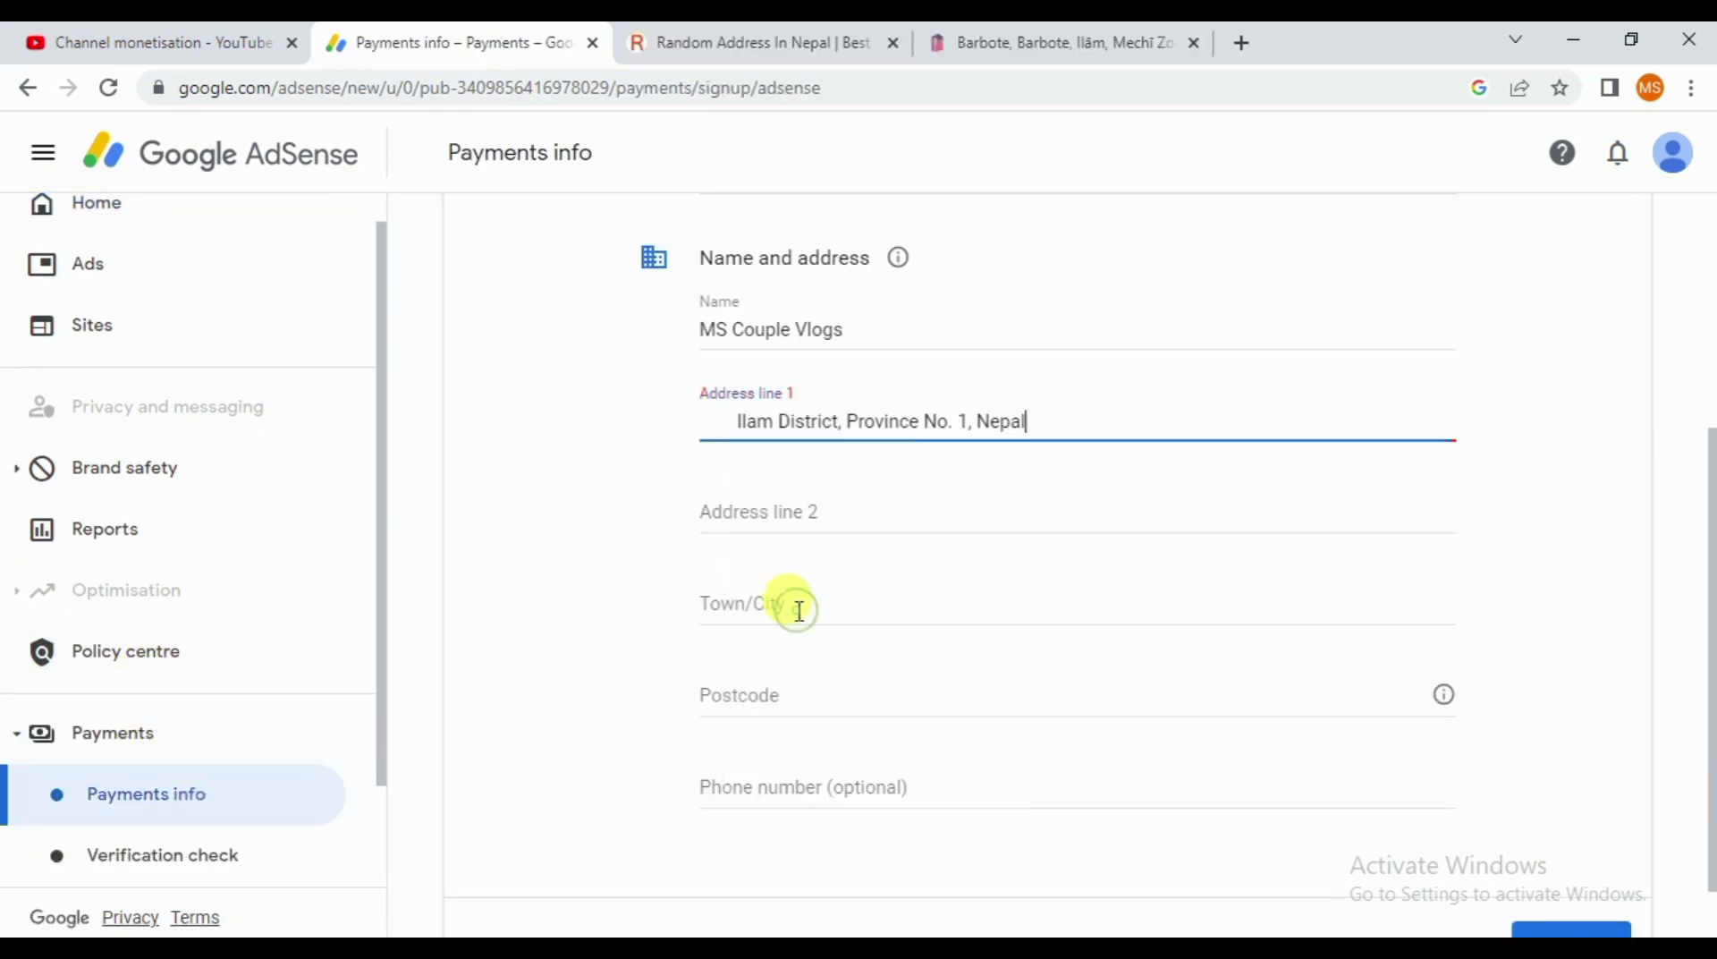
{"action": "left_click", "coordinate": [641, 483]}
{"action": "left_click", "coordinate": [740, 422]}
{"action": "key", "text": "BackSpace"}
{"action": "key", "text": "BackSpace"}
{"action": "key", "text": "BackSpace"}
{"action": "key", "text": "BackSpace"}
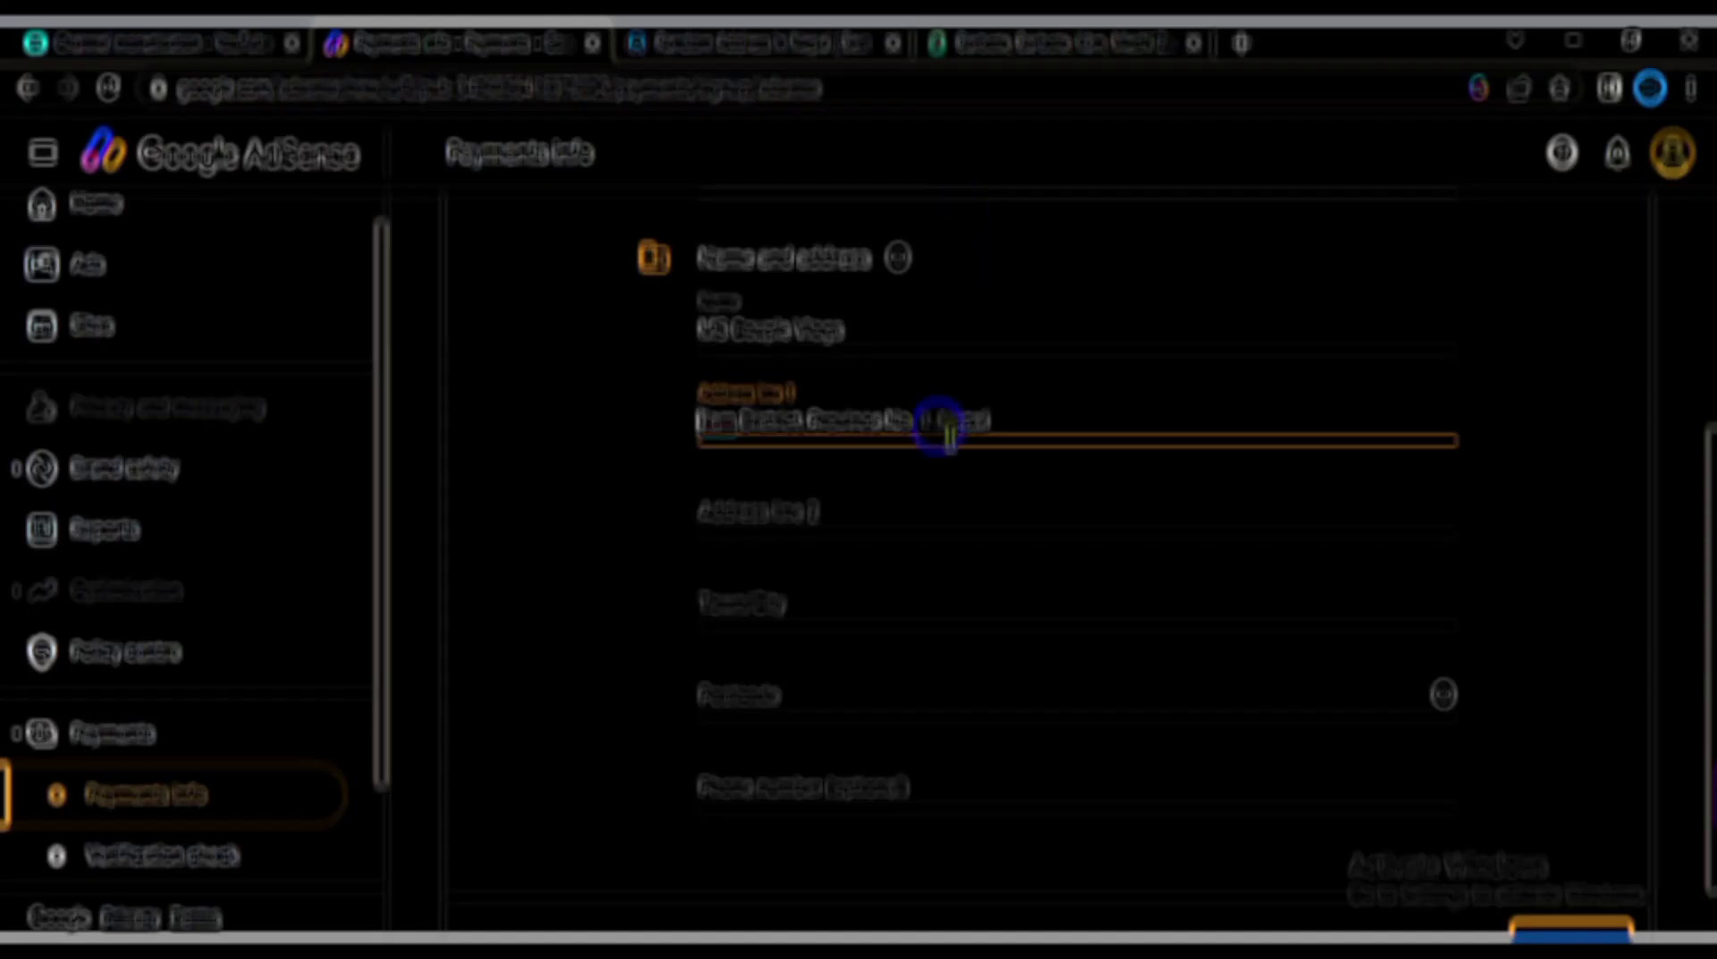
- Paste the second part of the address into Address line 2 and move on to the Town/City field
{"action": "left_click", "coordinate": [874, 505]}
{"action": "key", "text": "ctrl+v"}
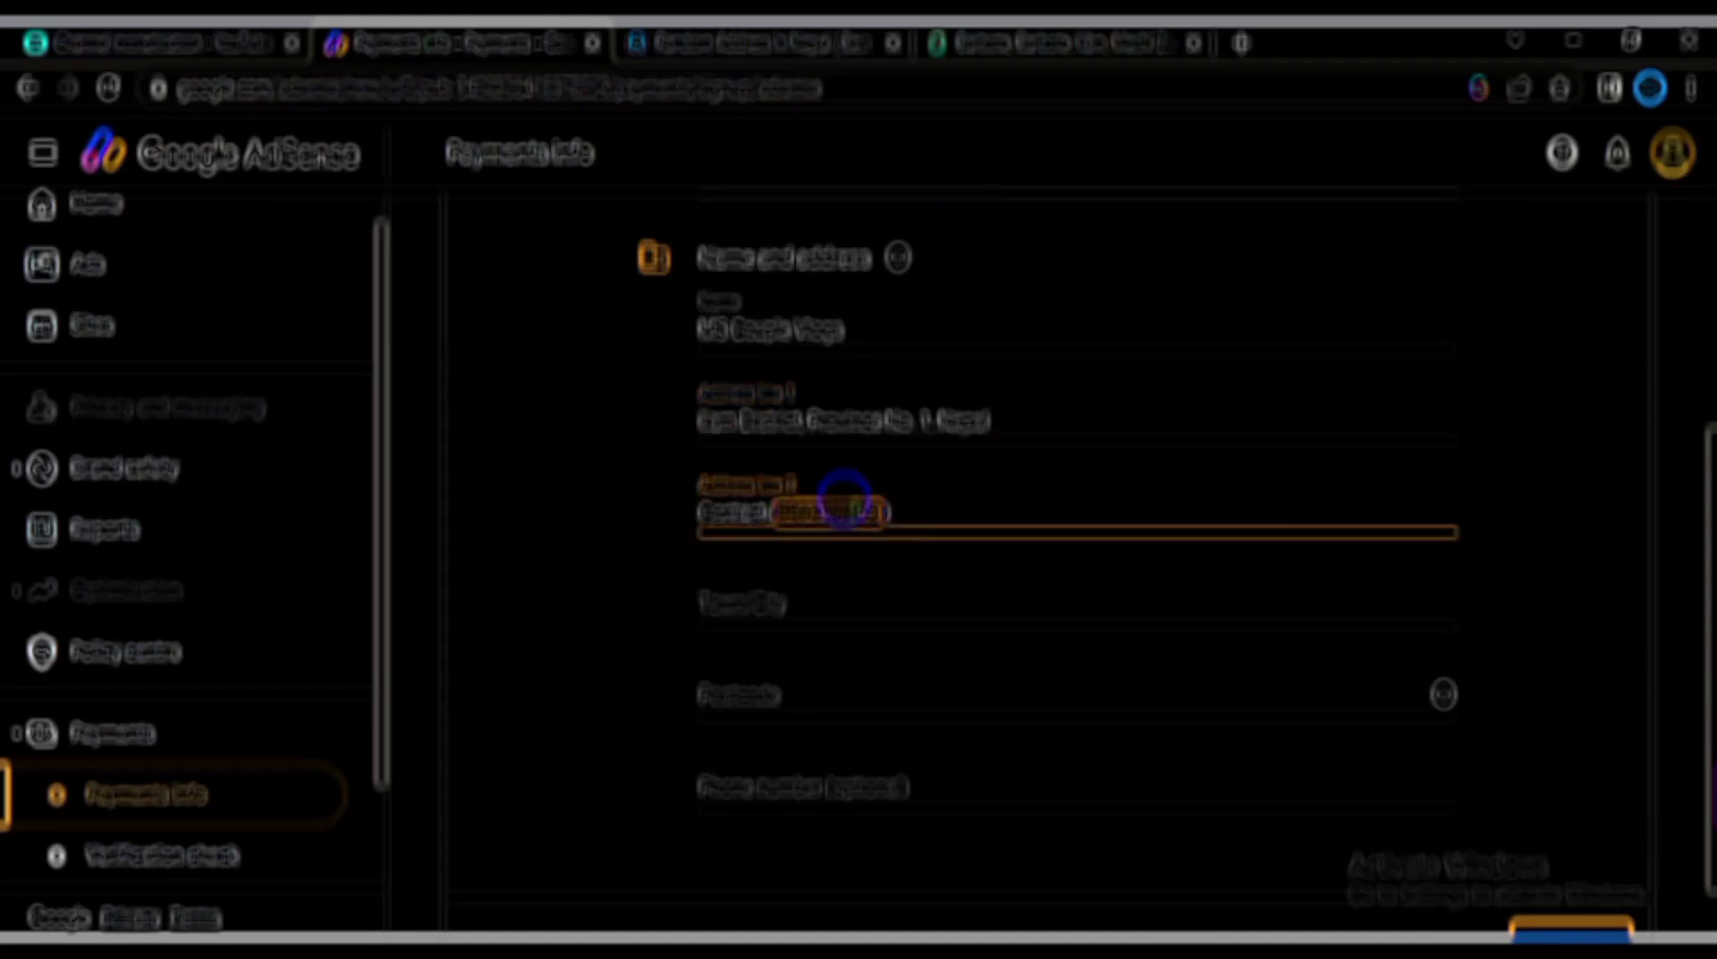
{"action": "left_click", "coordinate": [764, 592]}
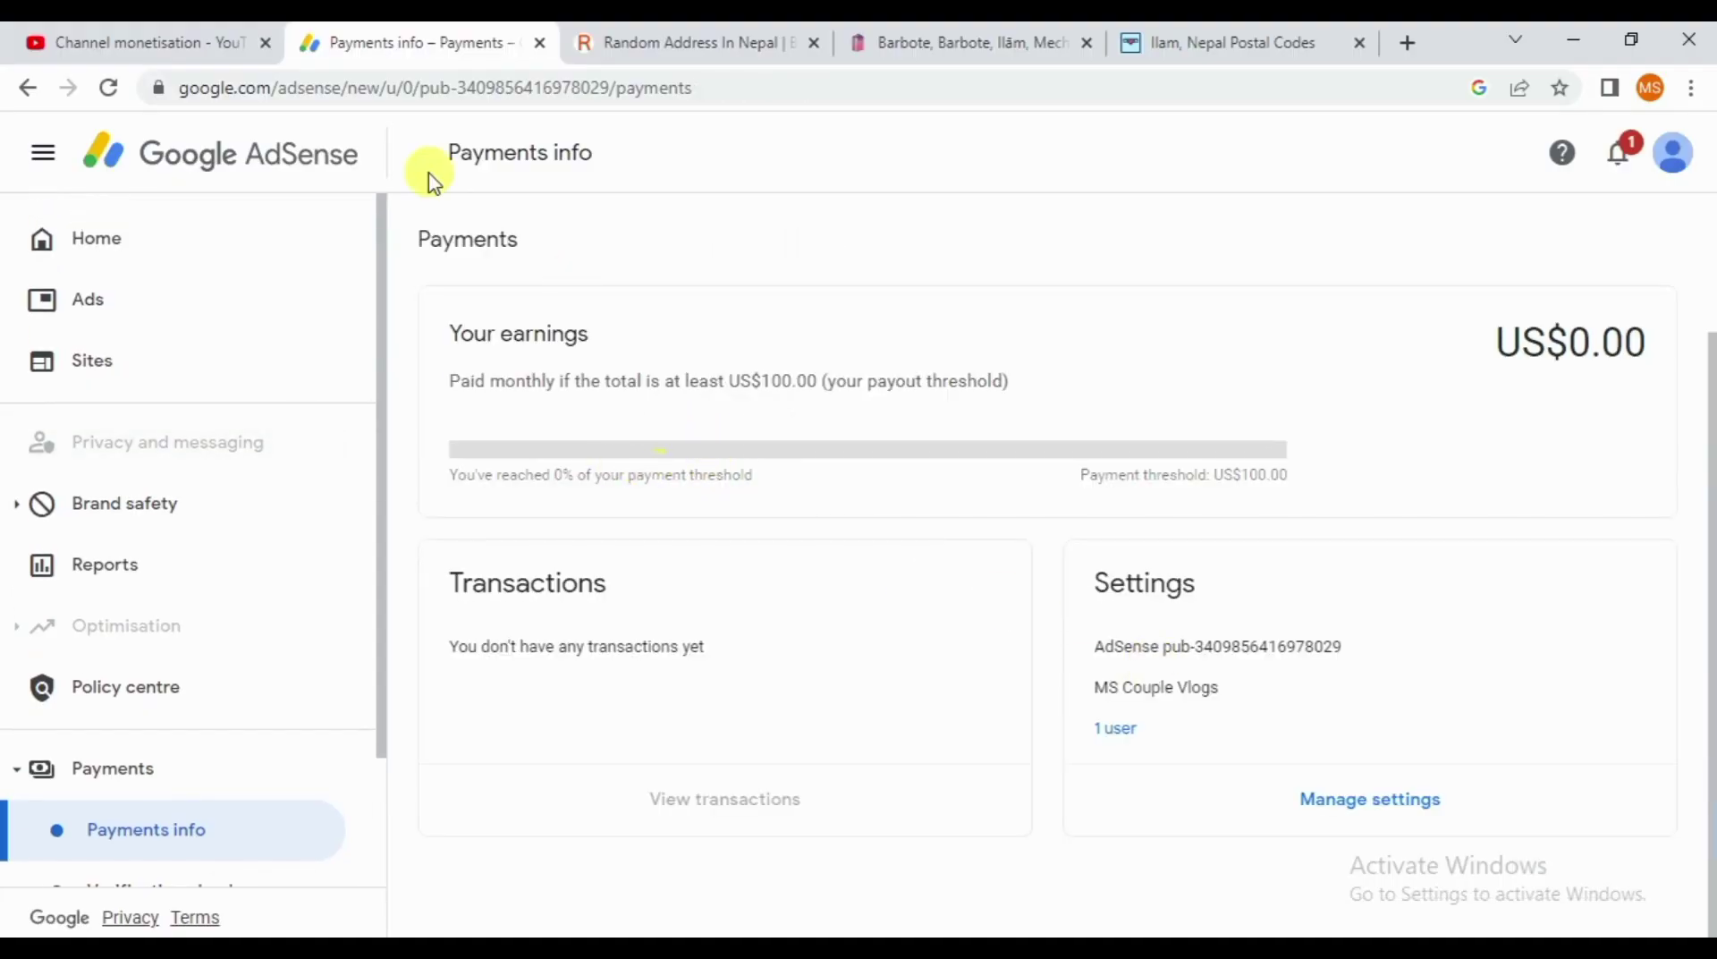
- Return to the channel's Monetisation page in YouTube Studio and clear the selection of the channel name
{"action": "left_click", "coordinate": [143, 42]}
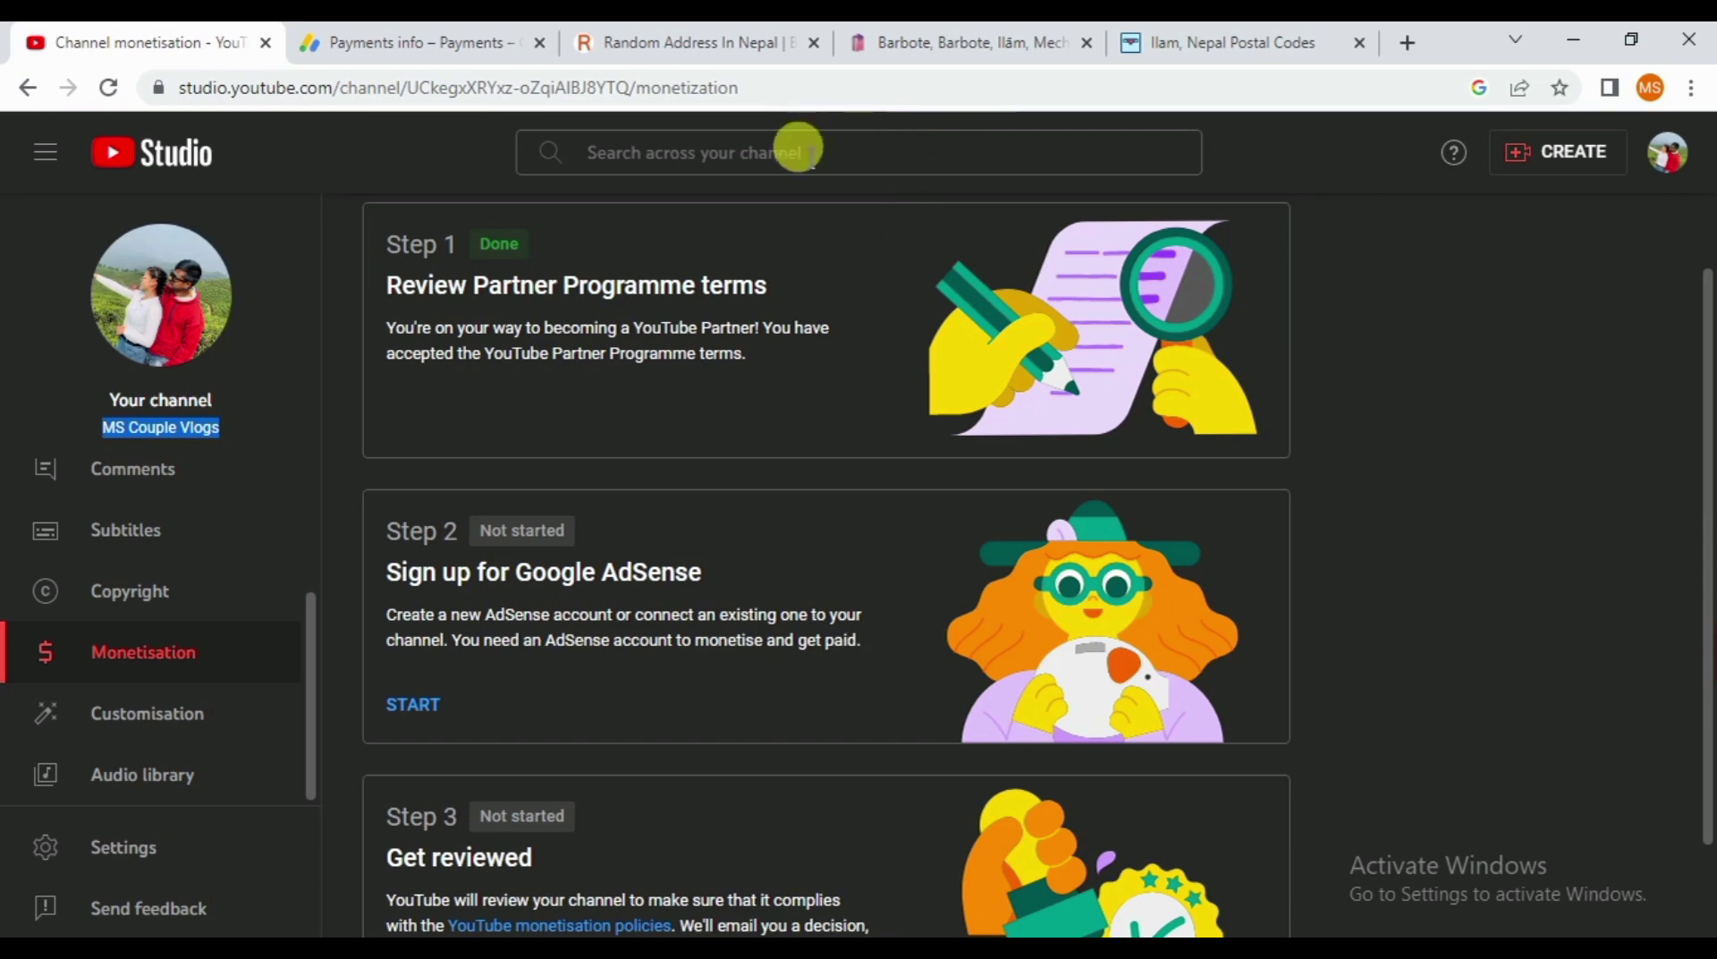
{"action": "left_click", "coordinate": [318, 438]}
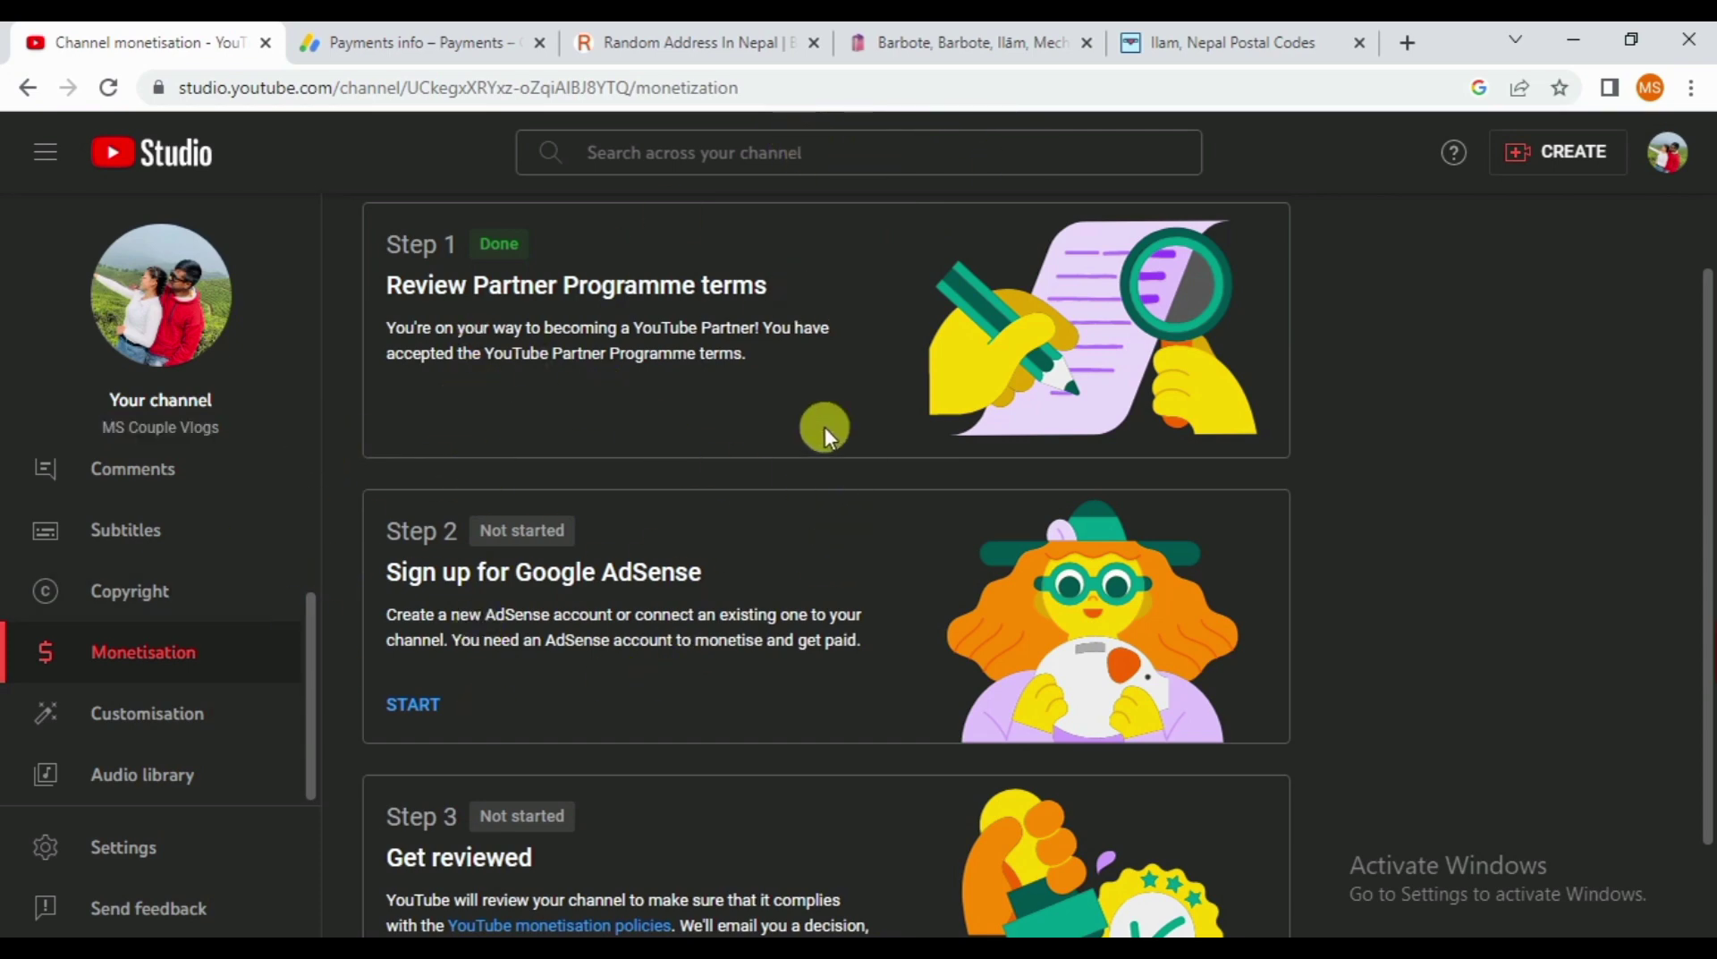
- Start the Google AdSense sign-up for the channel, stating there is no existing account, and continue with the channel's Google account
{"action": "left_click", "coordinate": [420, 704]}
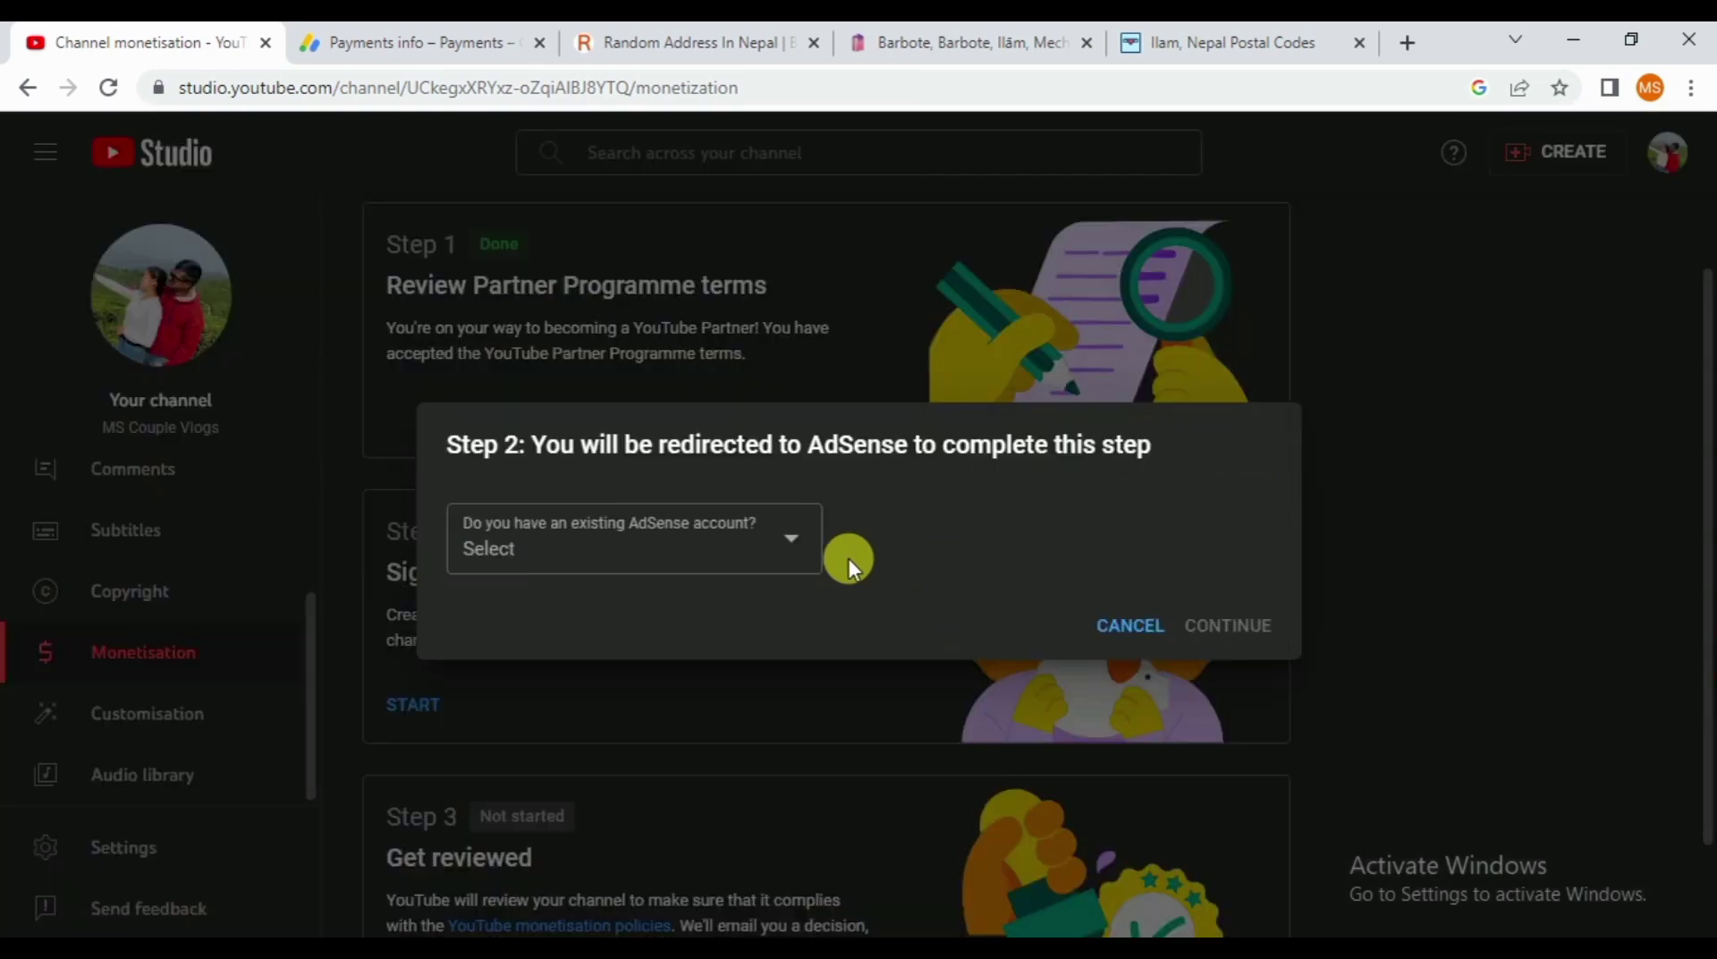
{"action": "left_click", "coordinate": [778, 540]}
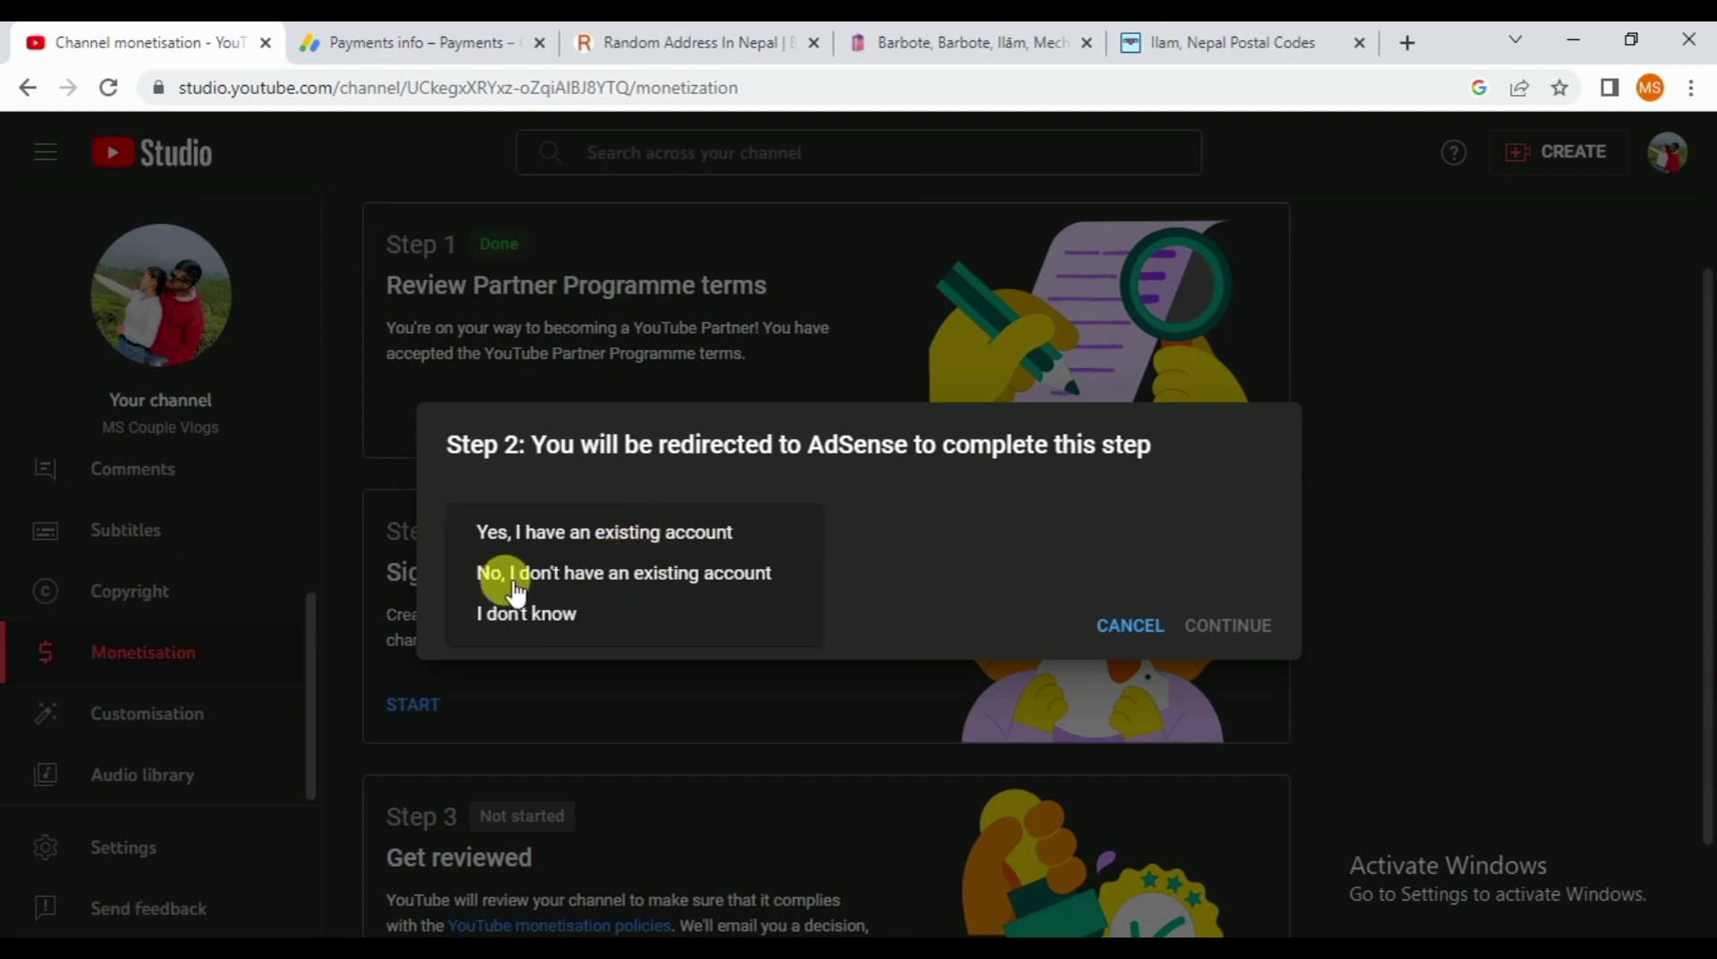
{"action": "left_click", "coordinate": [649, 581]}
{"action": "left_click", "coordinate": [1197, 731]}
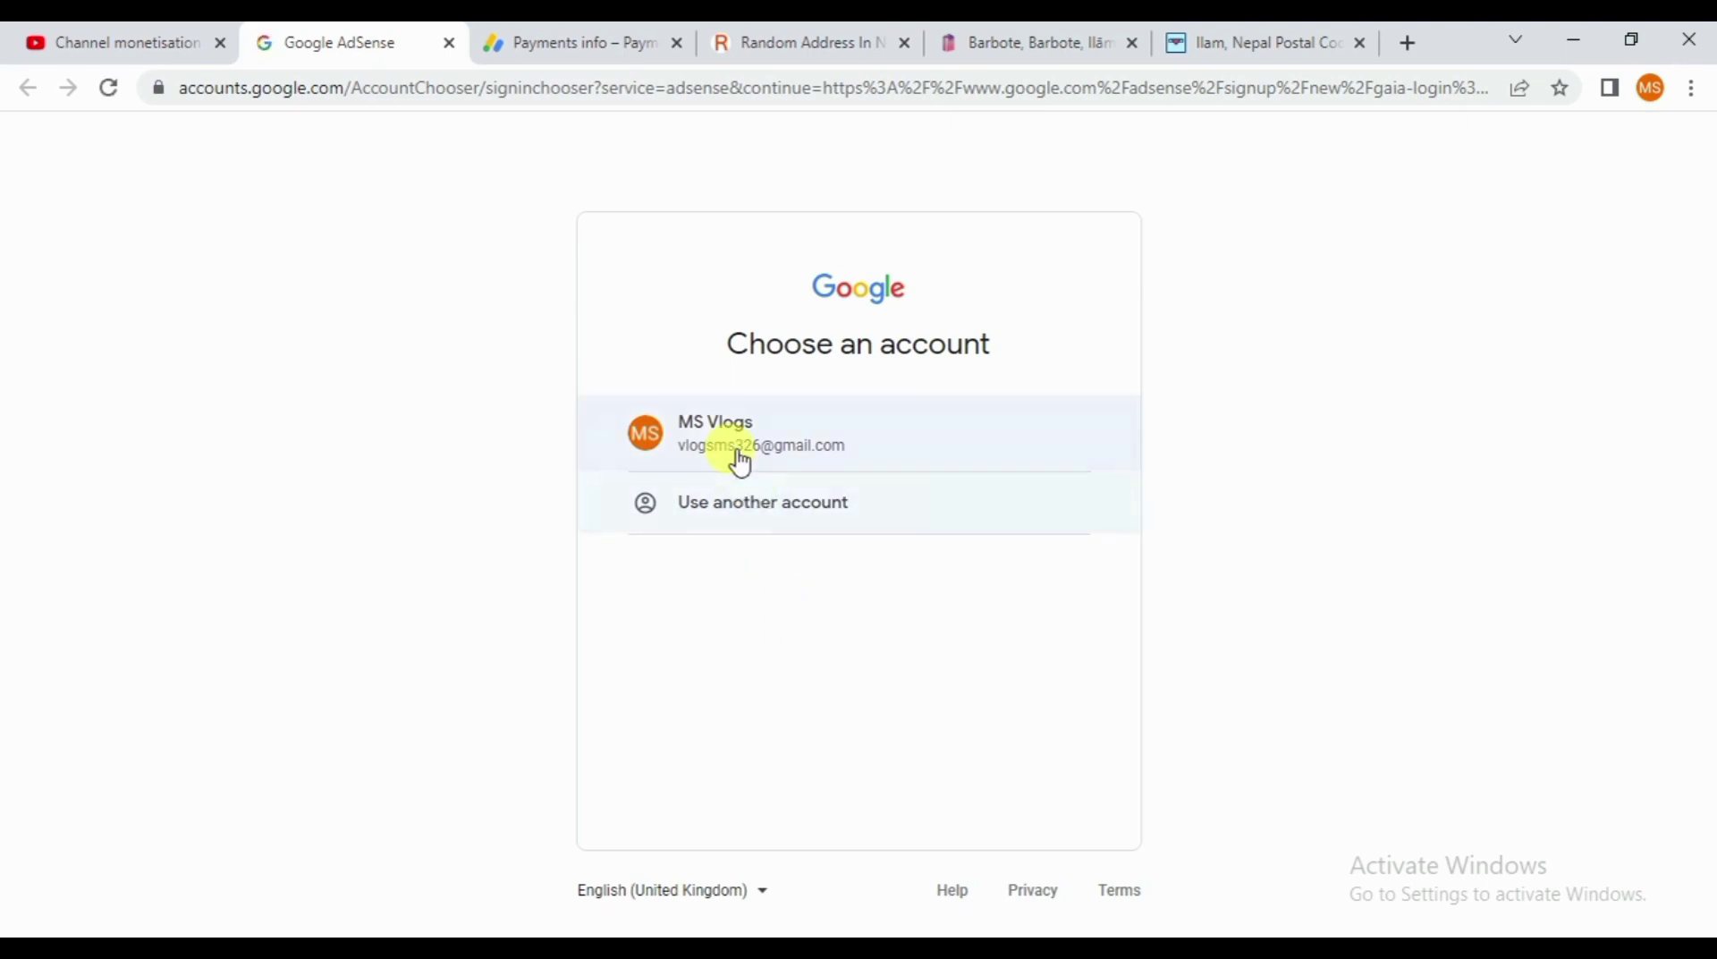
{"action": "left_click", "coordinate": [742, 458]}
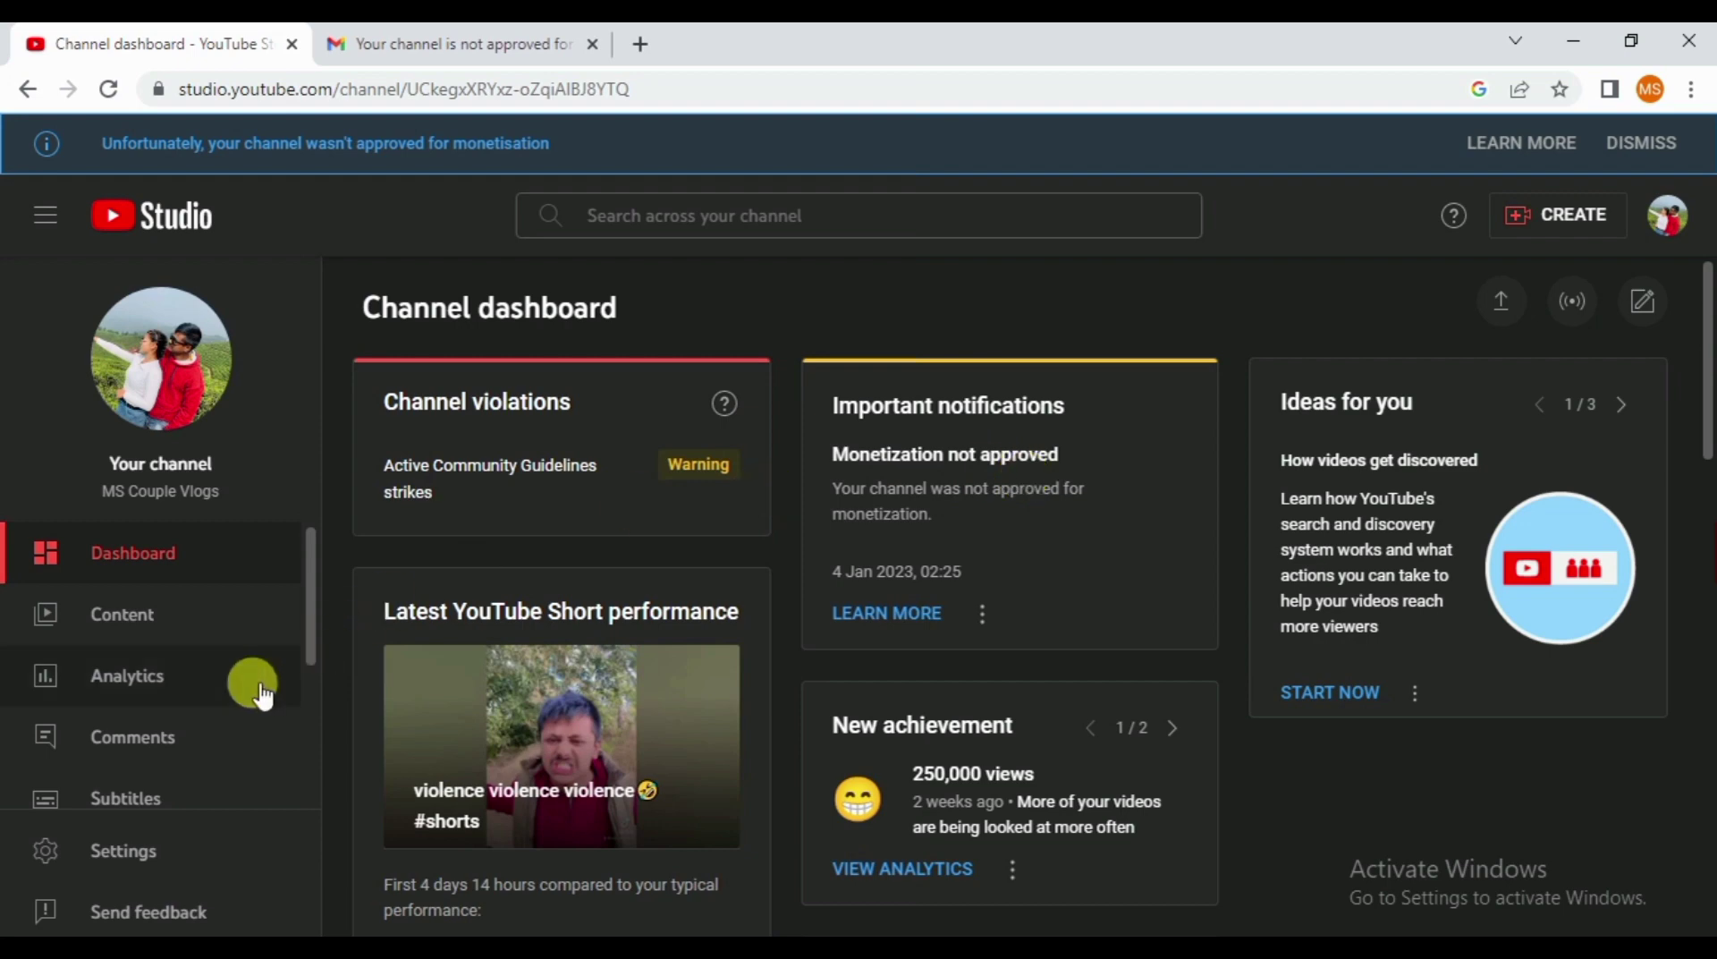
- Open the channel's Monetisation page and review the reviewers' feedback, the video appeal option and the requirements for reapplying
{"action": "scroll", "coordinate": [222, 690], "scroll_direction": "down", "scroll_amount": 3}
{"action": "left_click", "coordinate": [179, 687]}
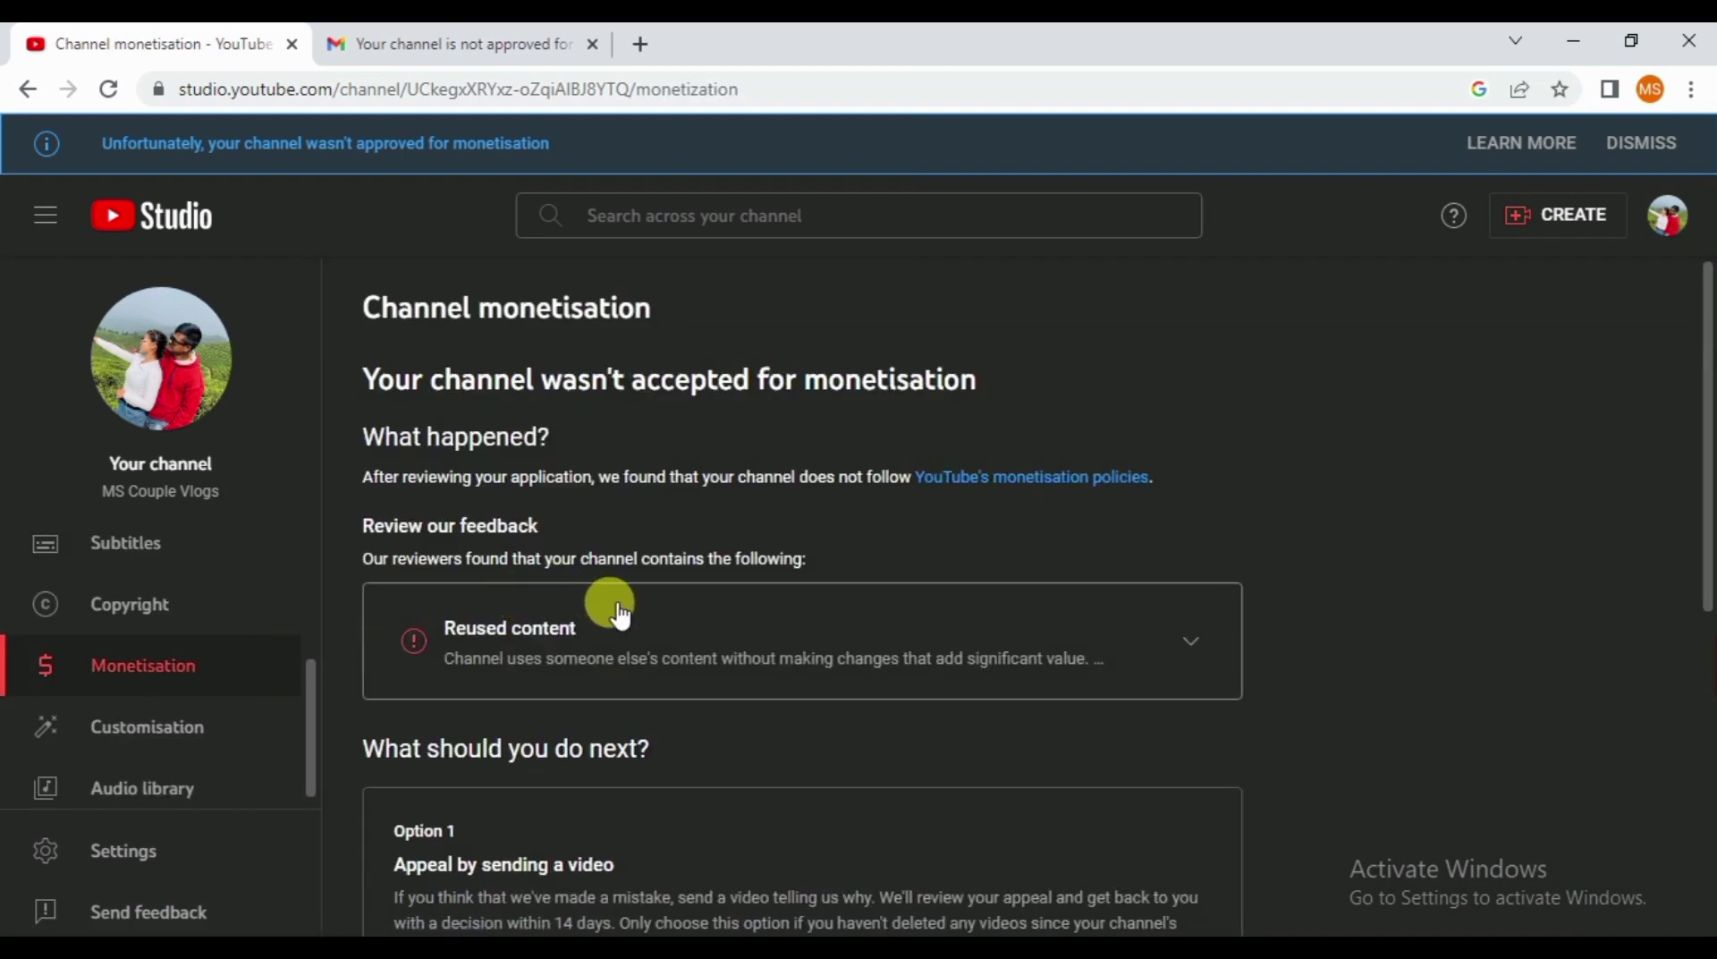
{"action": "scroll", "coordinate": [618, 613], "scroll_direction": "down", "scroll_amount": 1}
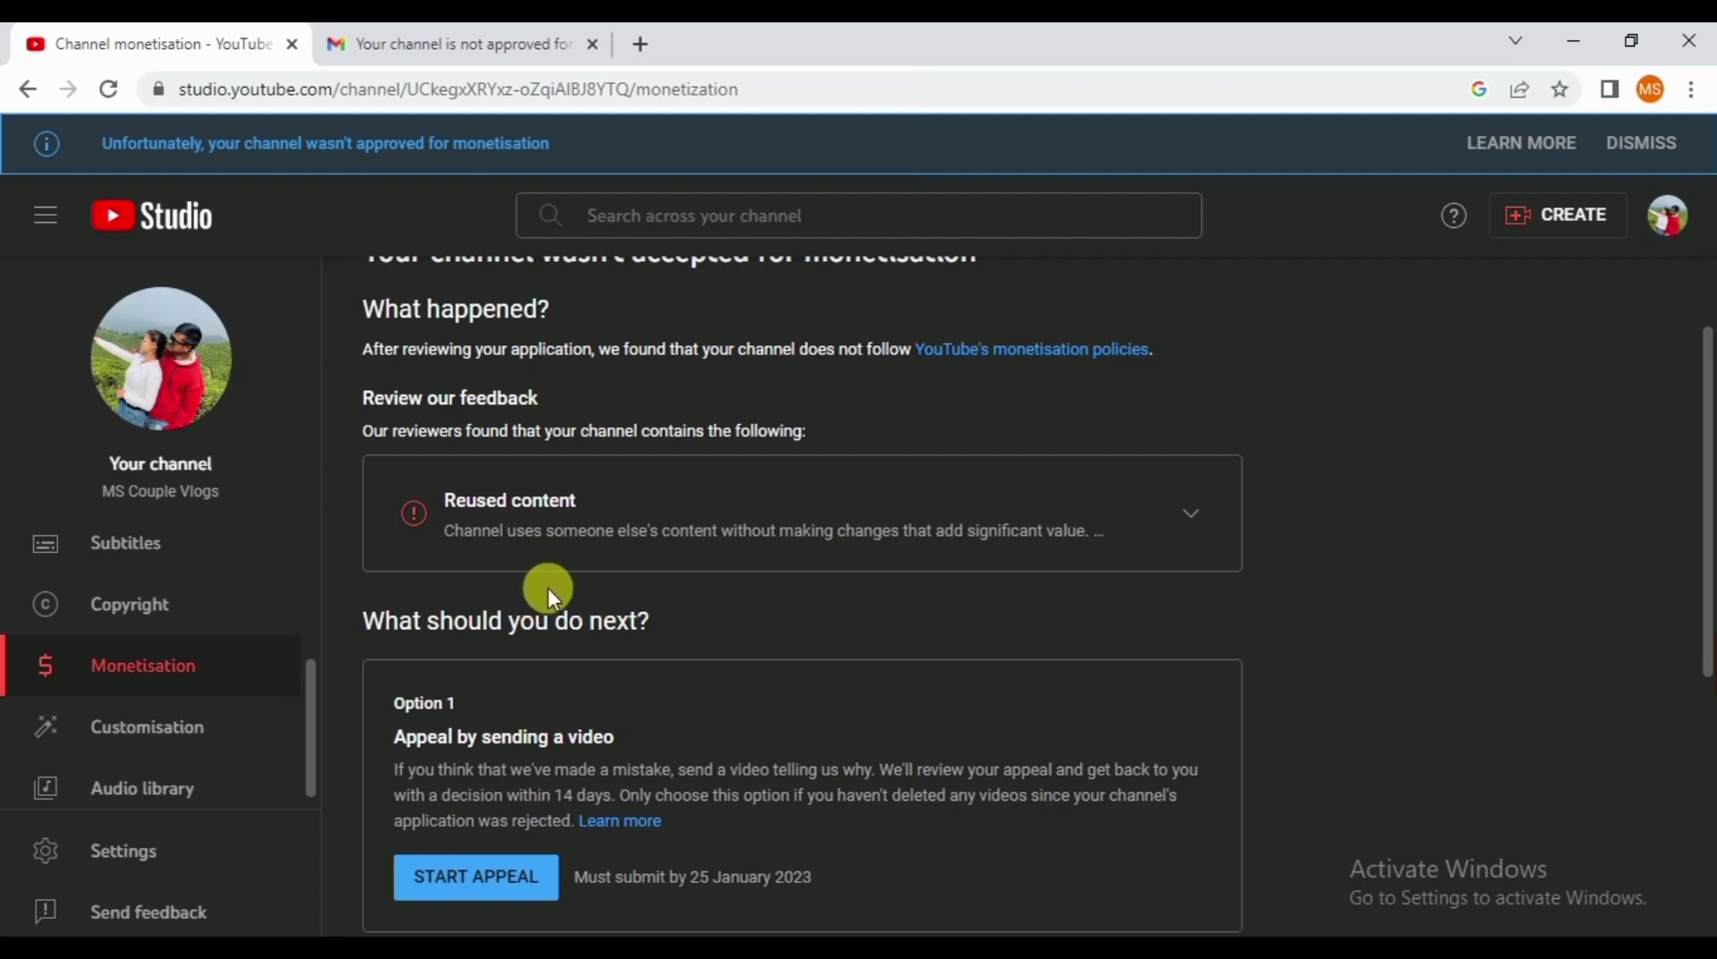
{"action": "scroll", "coordinate": [583, 669], "scroll_direction": "down", "scroll_amount": 1}
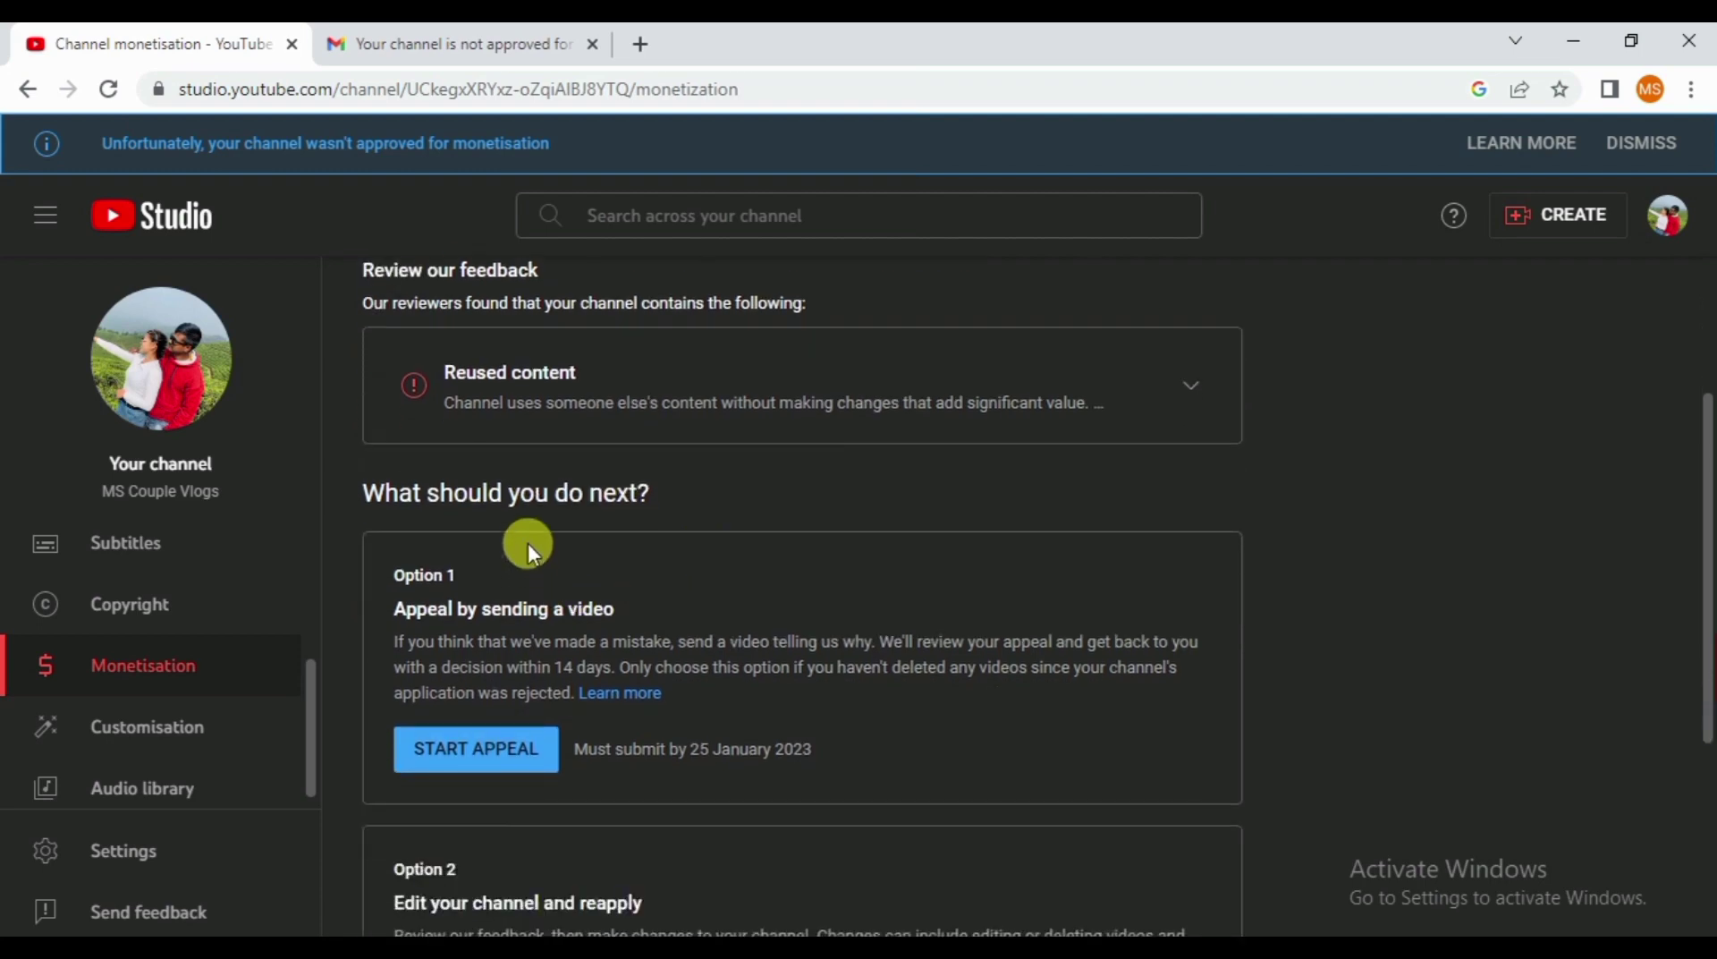
{"action": "scroll", "coordinate": [533, 540], "scroll_direction": "up", "scroll_amount": 2}
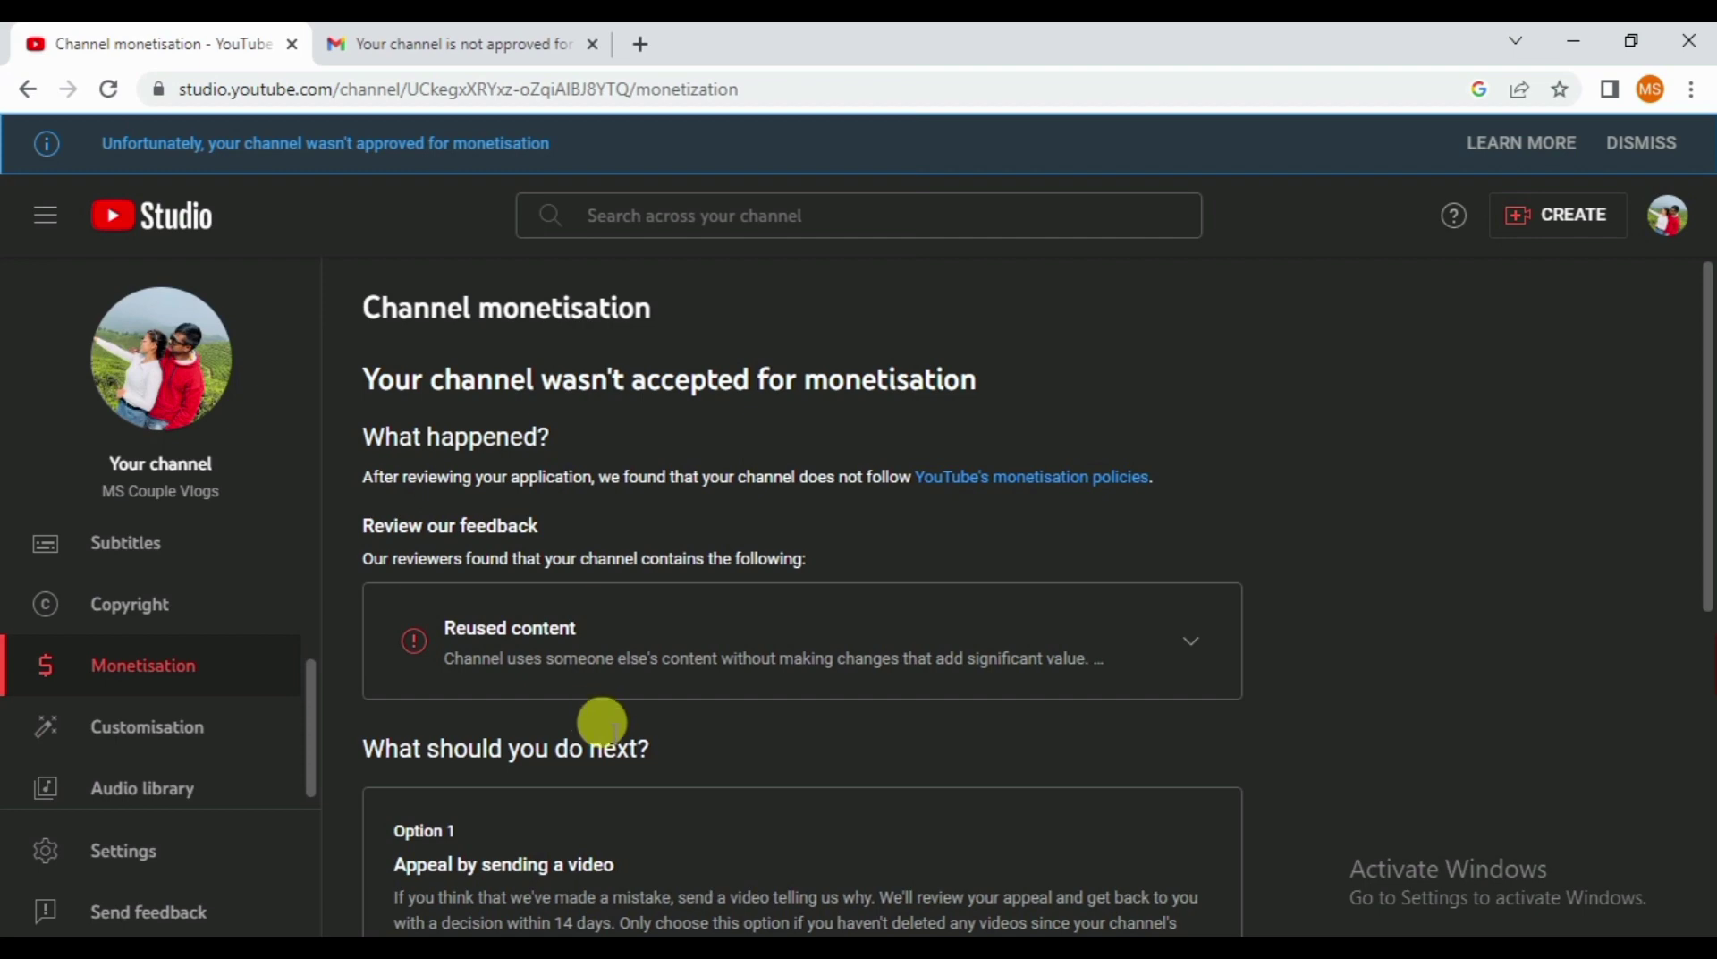
{"action": "scroll", "coordinate": [599, 720], "scroll_direction": "down", "scroll_amount": 3}
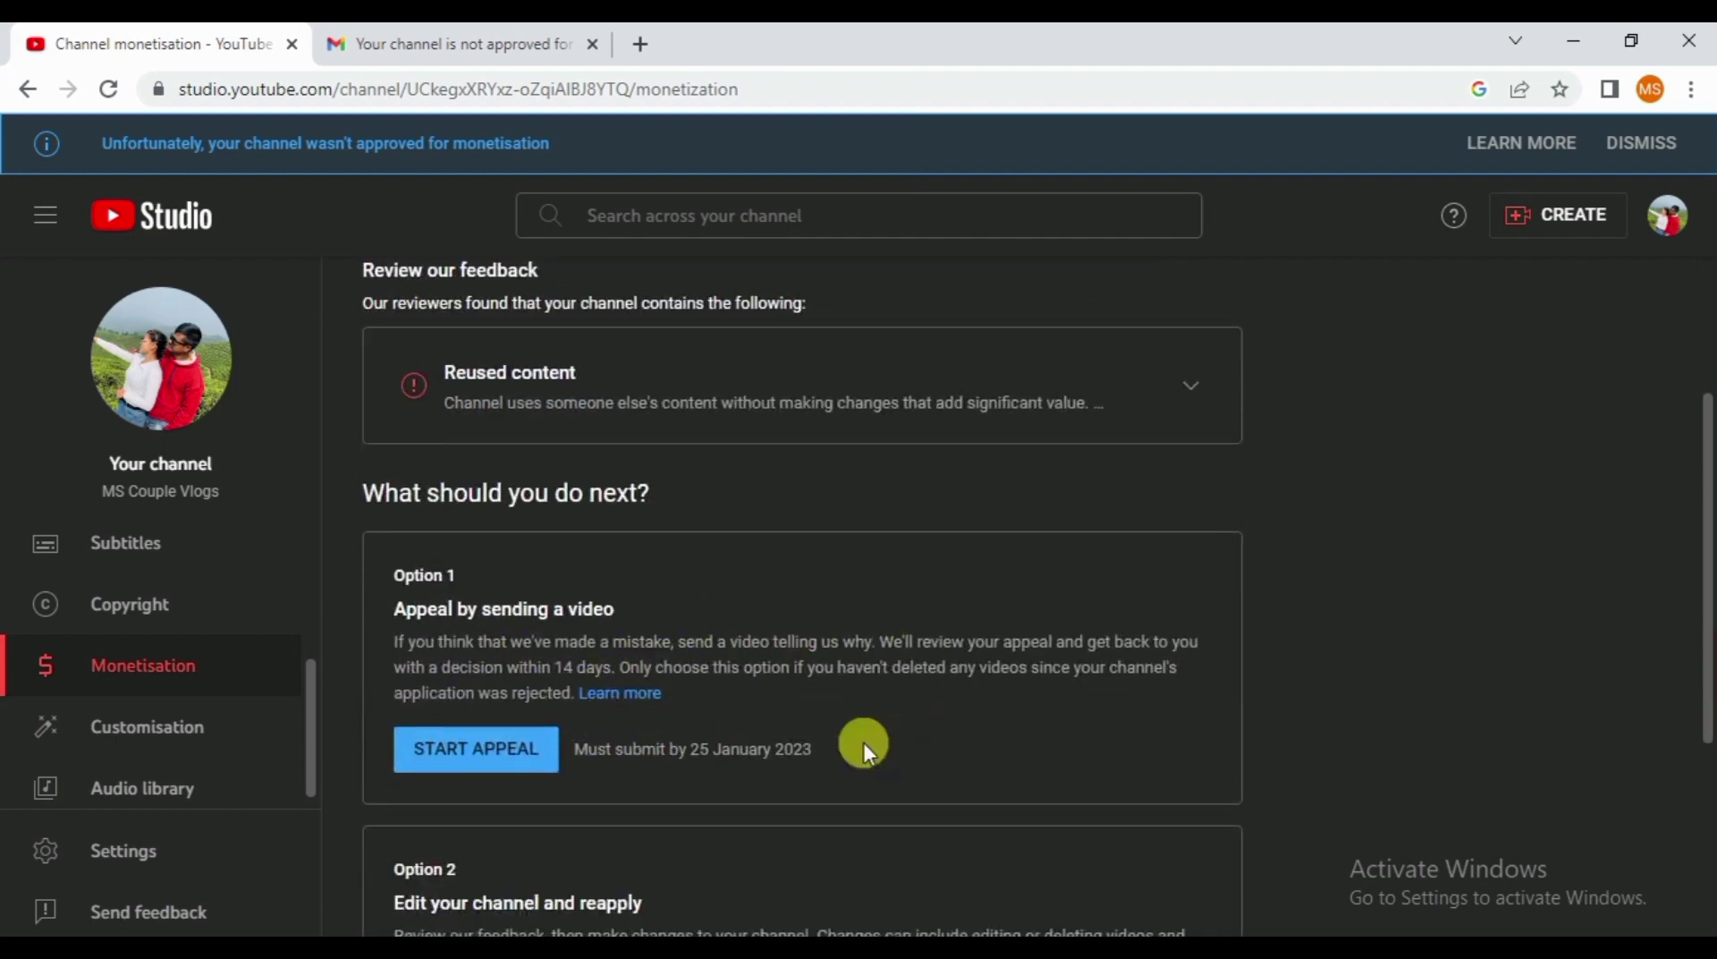
{"action": "scroll", "coordinate": [698, 762], "scroll_direction": "down", "scroll_amount": 4}
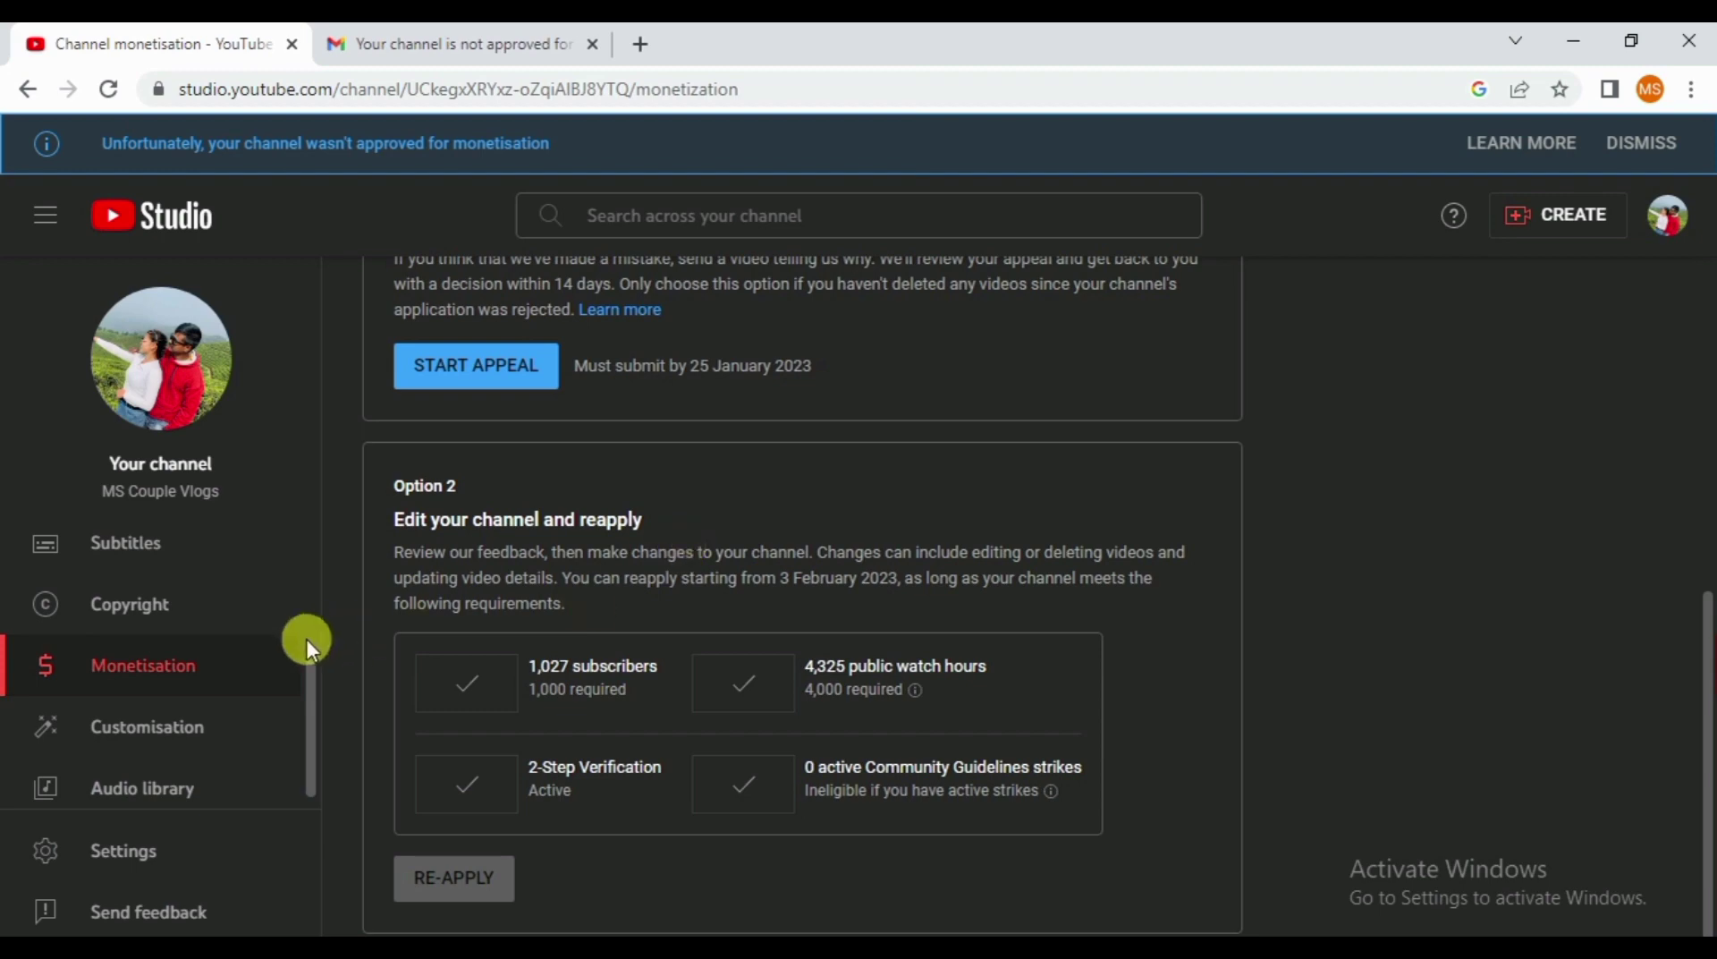
- Open the channel's content list and look through the published videos
{"action": "scroll", "coordinate": [190, 581], "scroll_direction": "up", "scroll_amount": 3}
{"action": "left_click", "coordinate": [178, 620]}
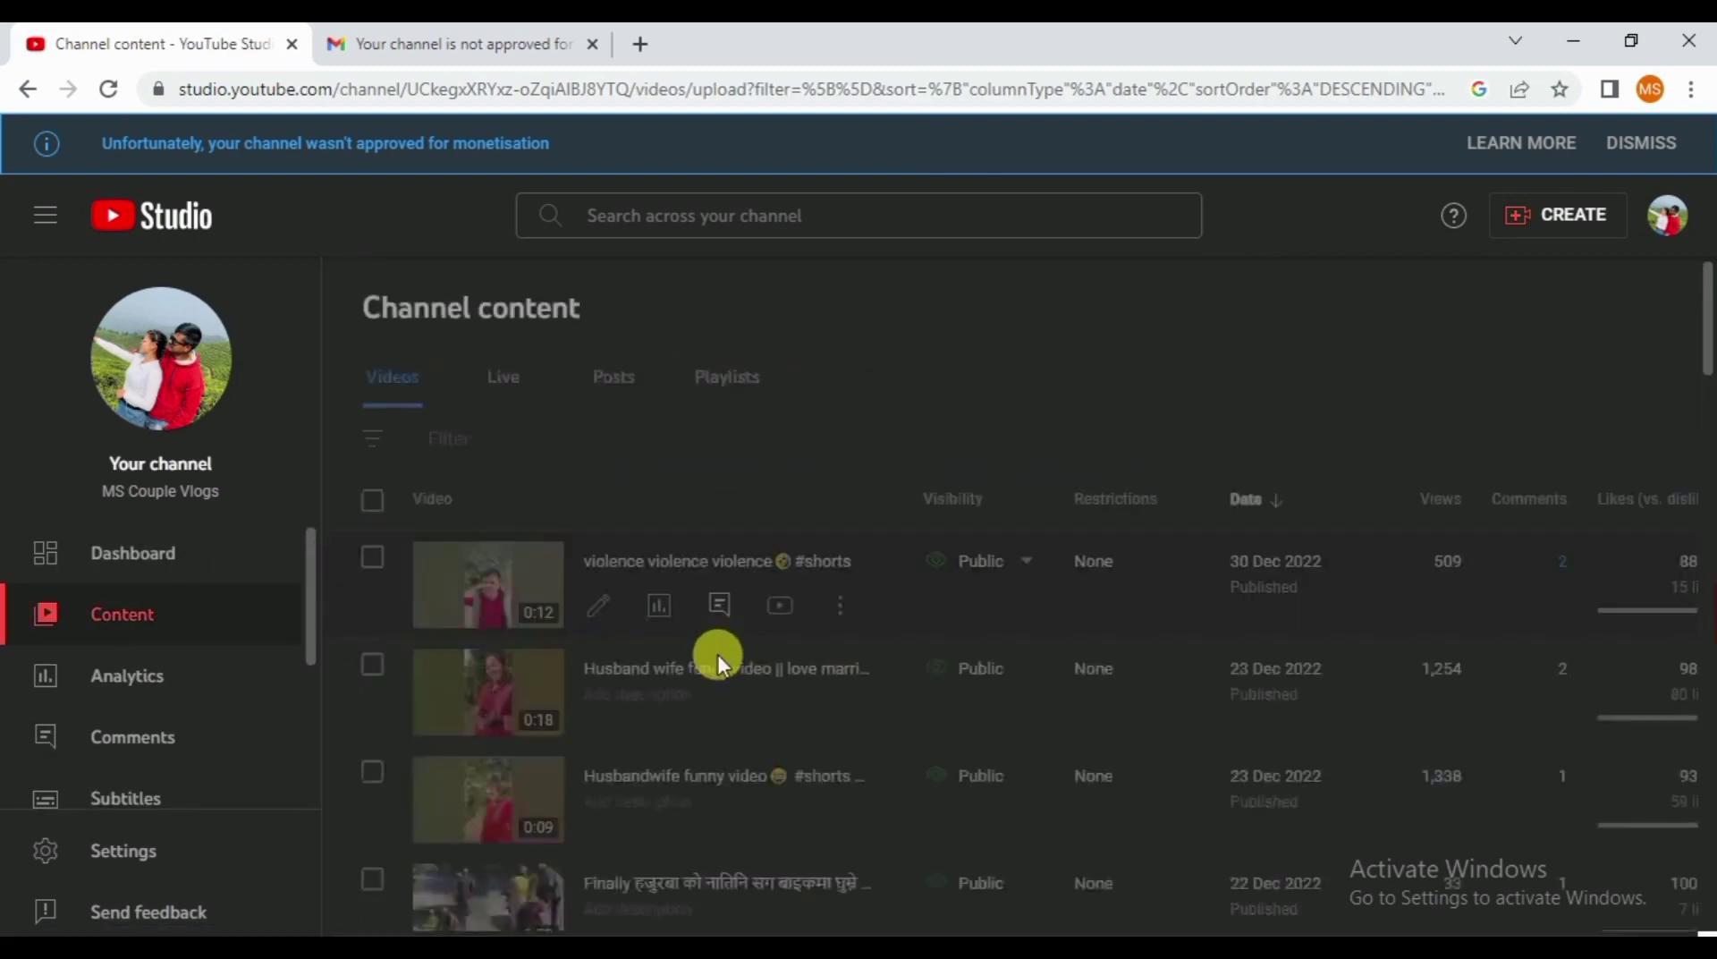
{"action": "scroll", "coordinate": [717, 662], "scroll_direction": "down", "scroll_amount": 3}
{"action": "scroll", "coordinate": [720, 677], "scroll_direction": "down", "scroll_amount": 8}
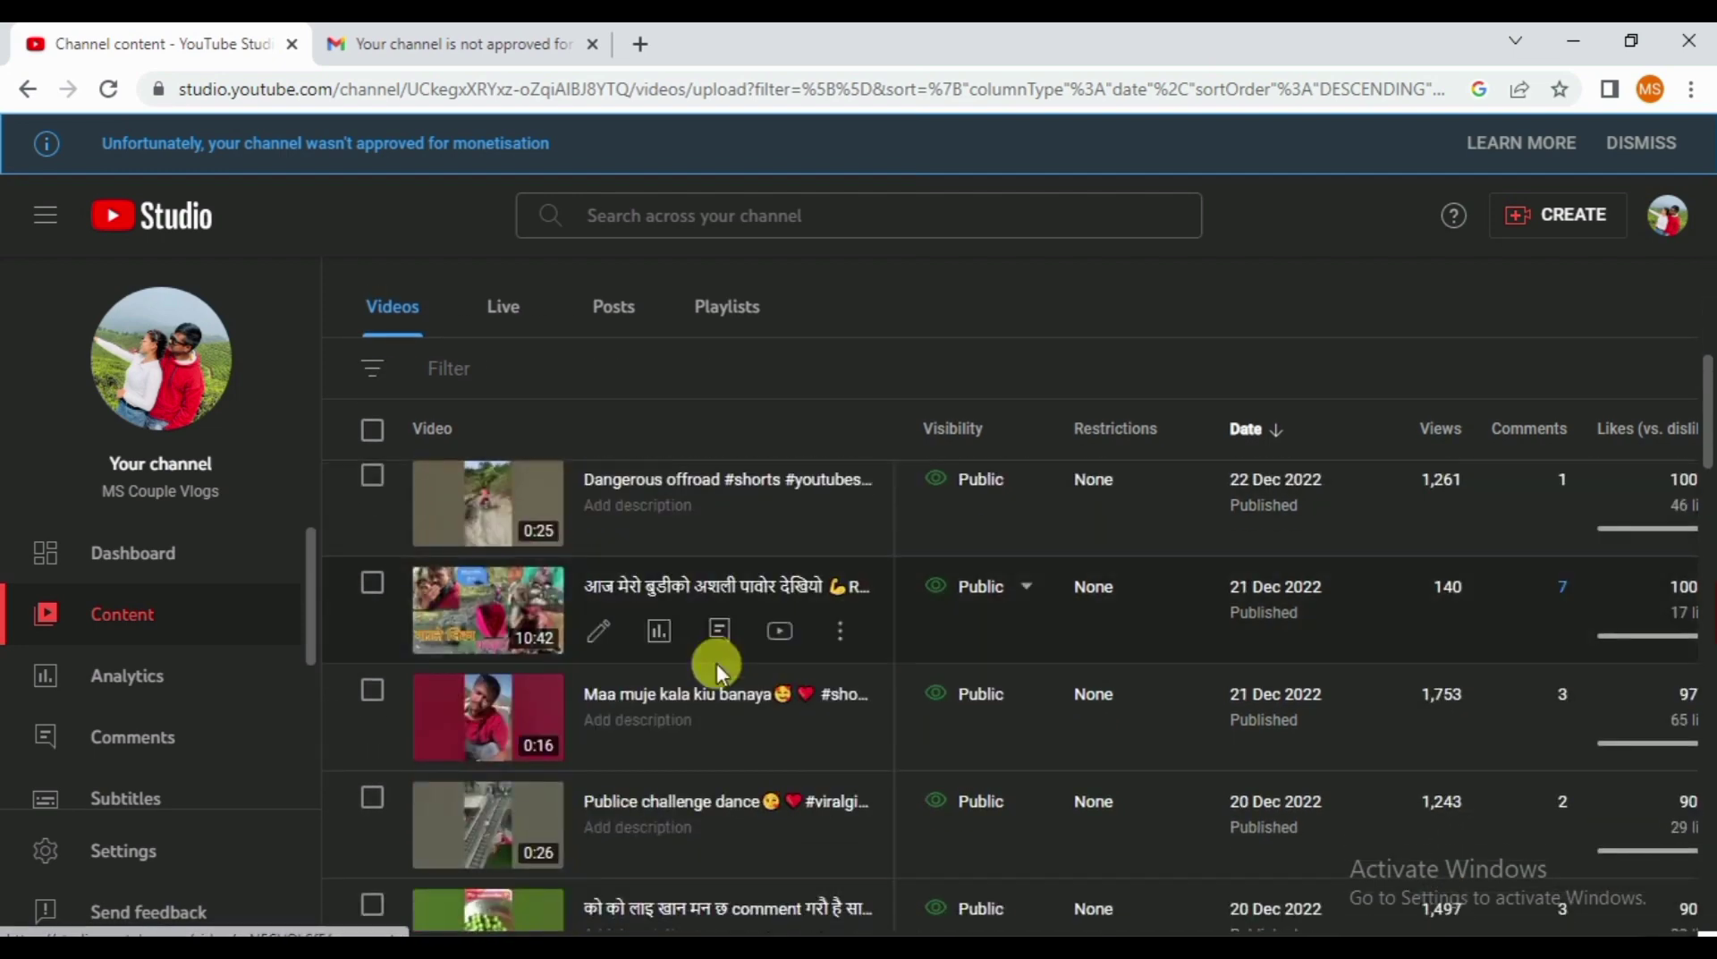